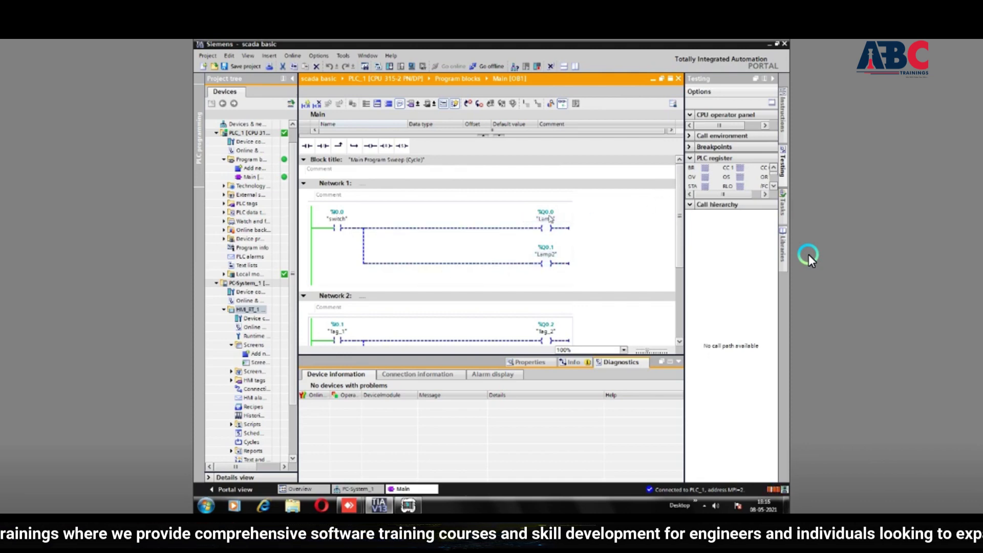
Test Networks 1 and 2 in S7-PLCSIM by switching input bits 0 and 1 of IB0 on and off
scroll(681, 207, "down", 1)
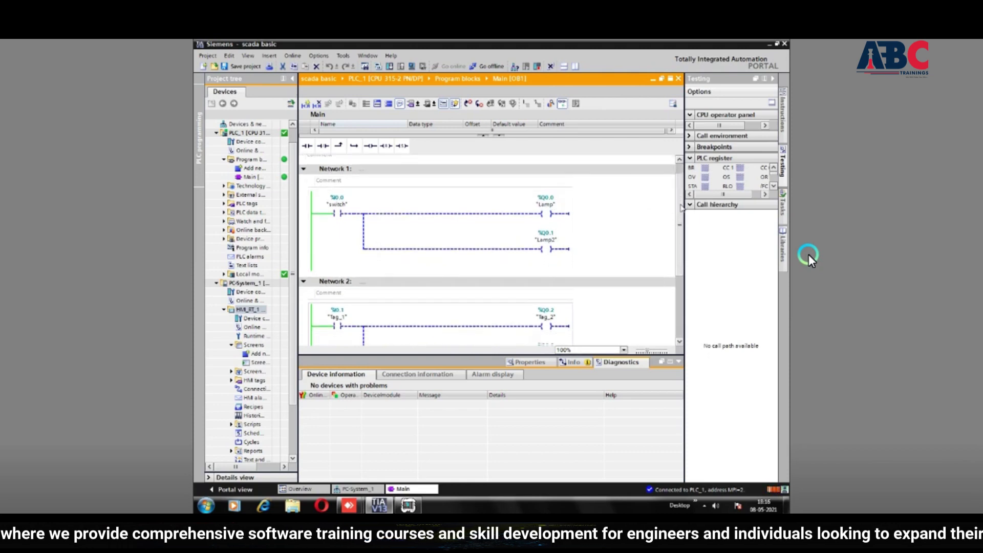
scroll(681, 207, "down", 3)
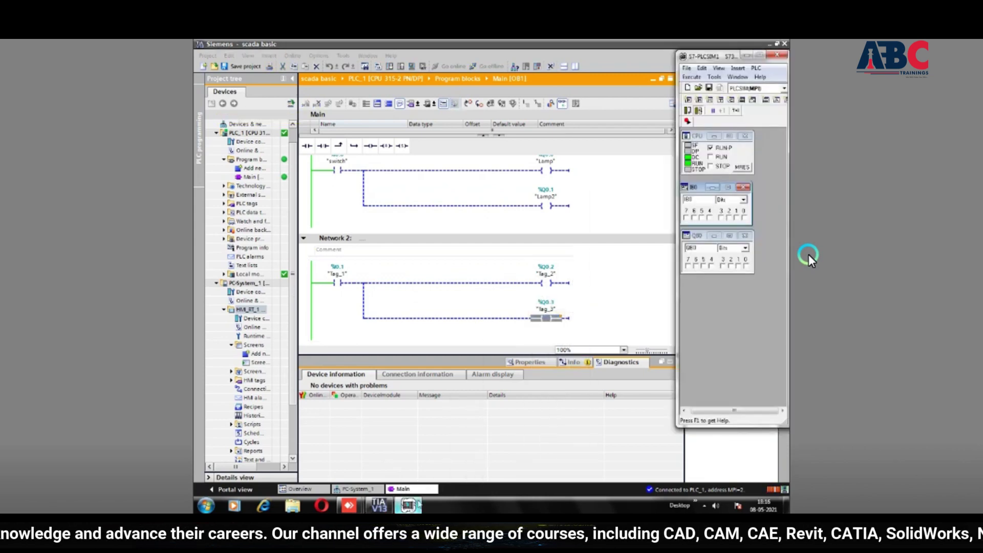
left_click(744, 217)
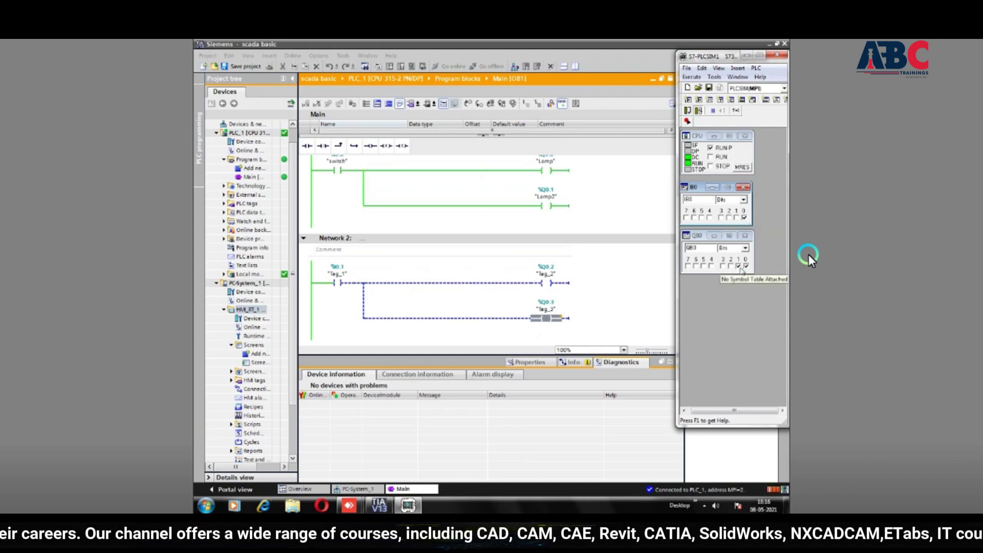
left_click(736, 218)
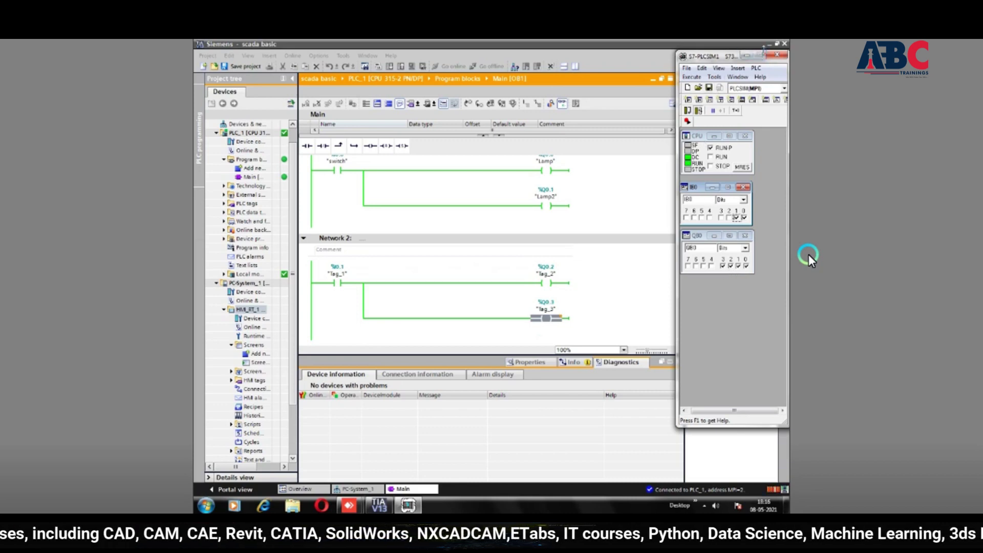
left_click(744, 217)
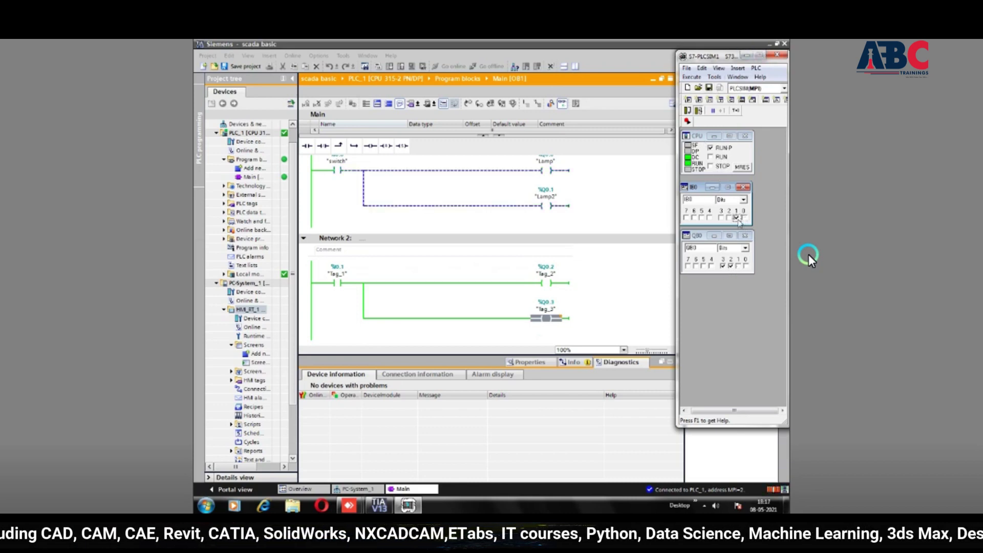
left_click(737, 217)
left_click(748, 56)
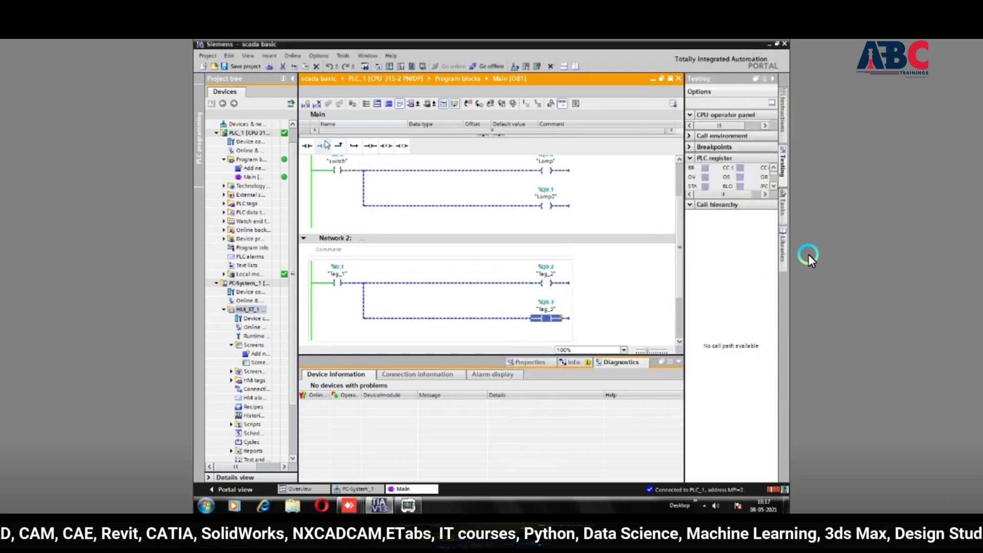
Add a PC system with the SIMATIC HMI application WinCC RT Advanced to the project, and save and compile it
left_click_drag(293, 299, 292, 196)
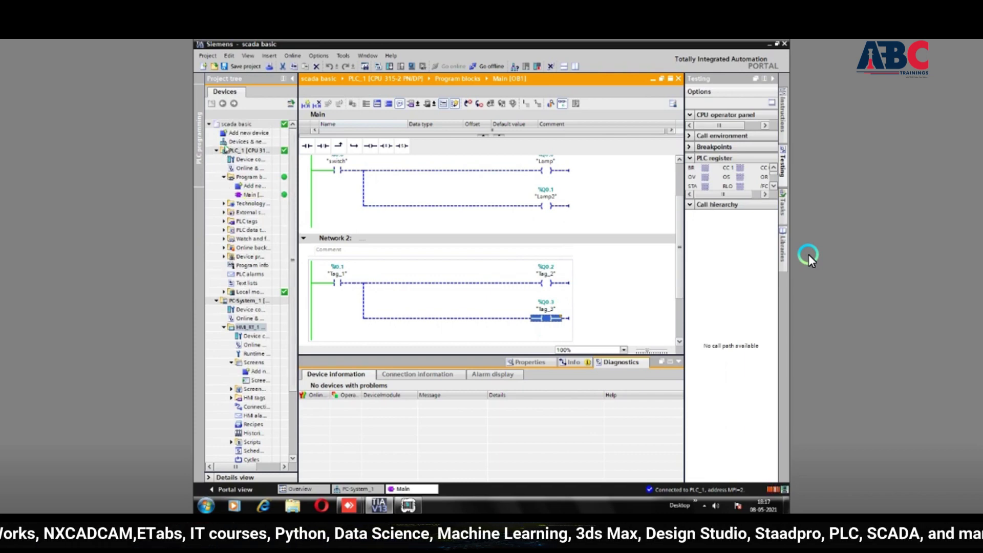
double_click(240, 133)
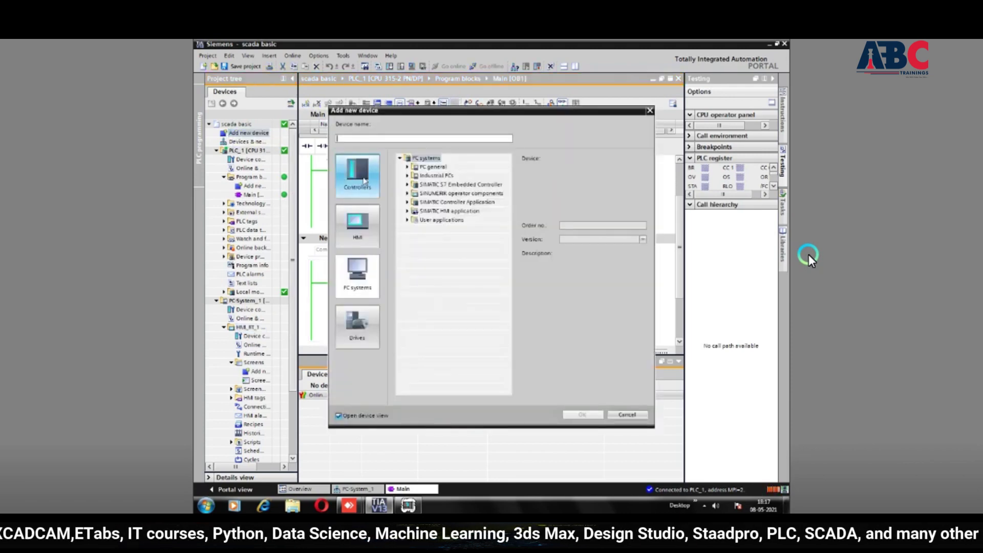
left_click(363, 289)
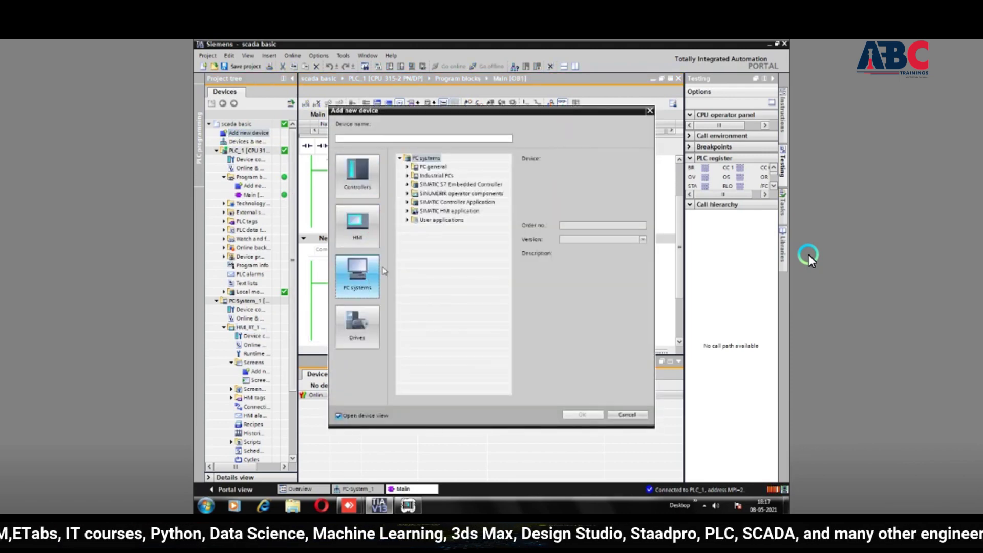
left_click(408, 211)
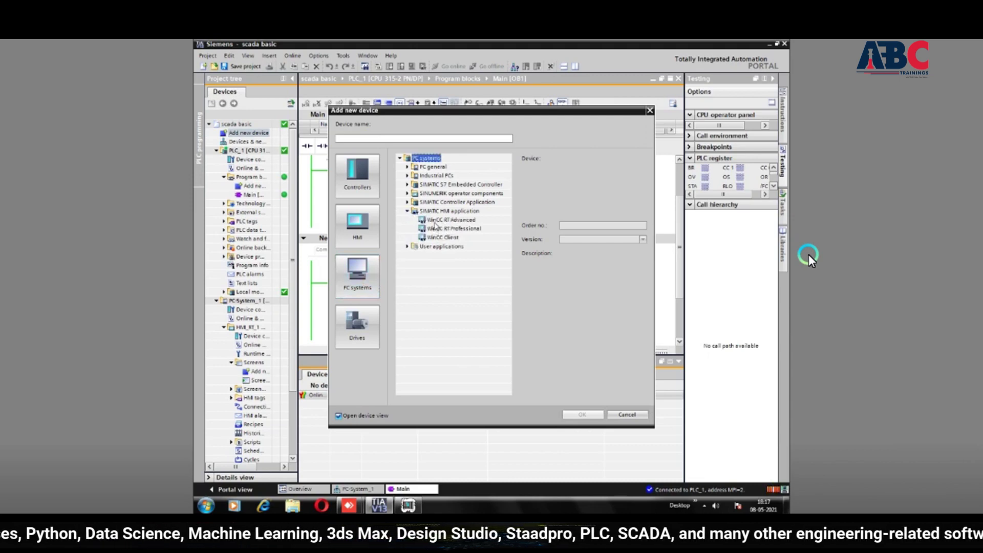
key("Escape")
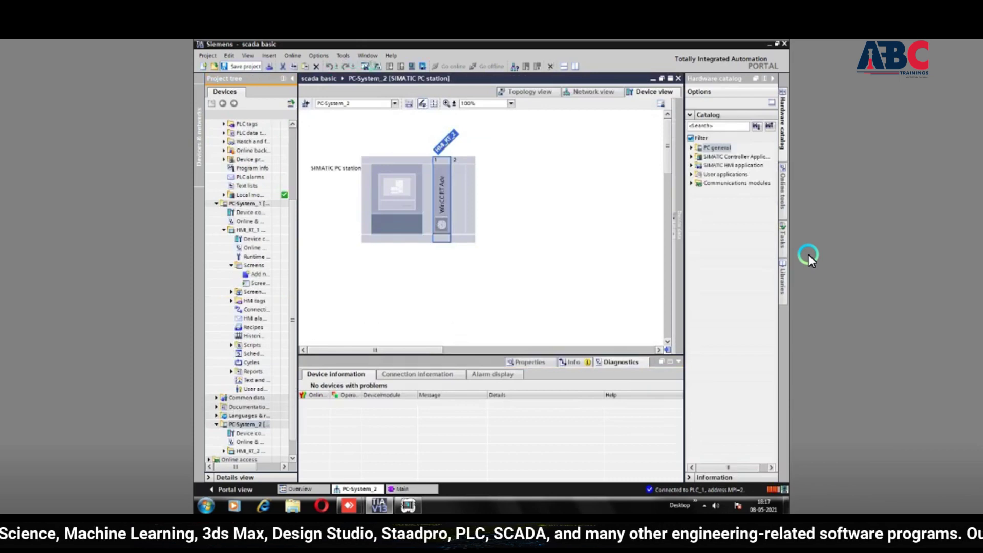
key("ctrl+s")
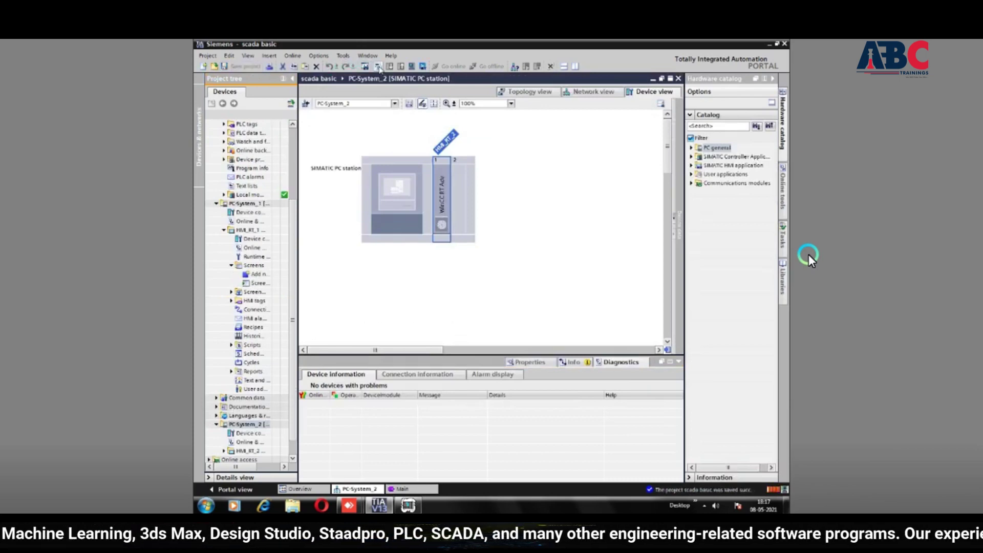
key("ctrl+b")
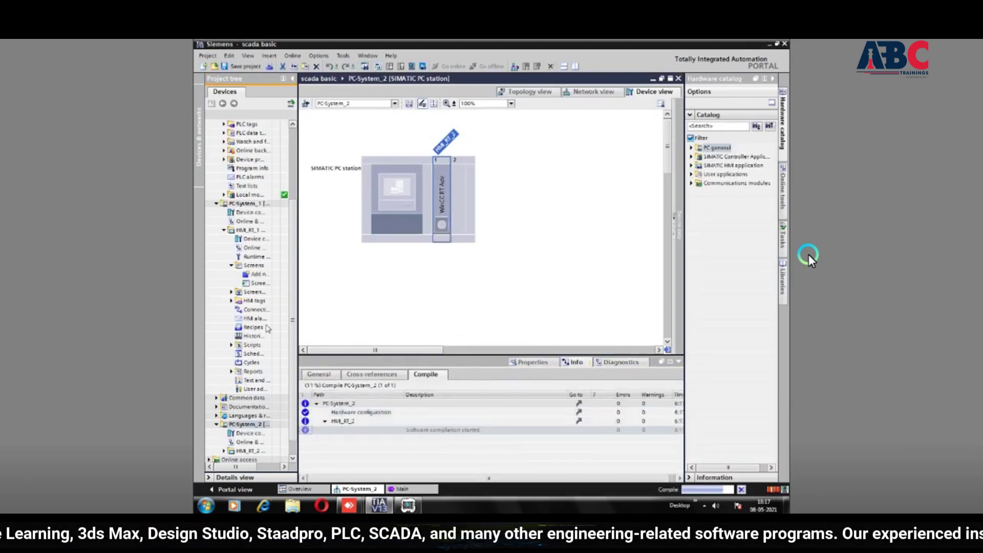
Rename the existing connection of HMI_RT_1 as "open loop", and save and compile the project
left_click_drag(246, 467, 260, 467)
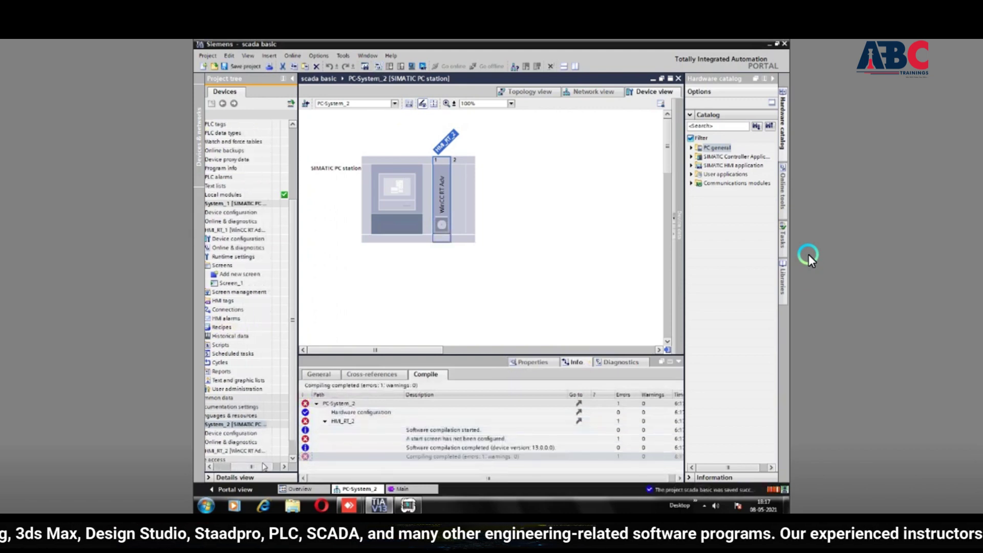
double_click(234, 311)
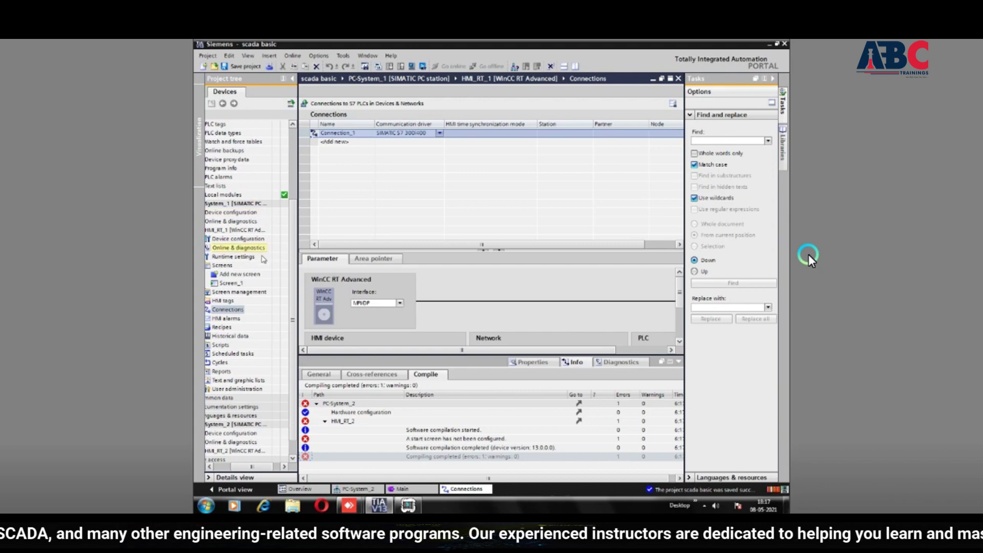
left_click(362, 135)
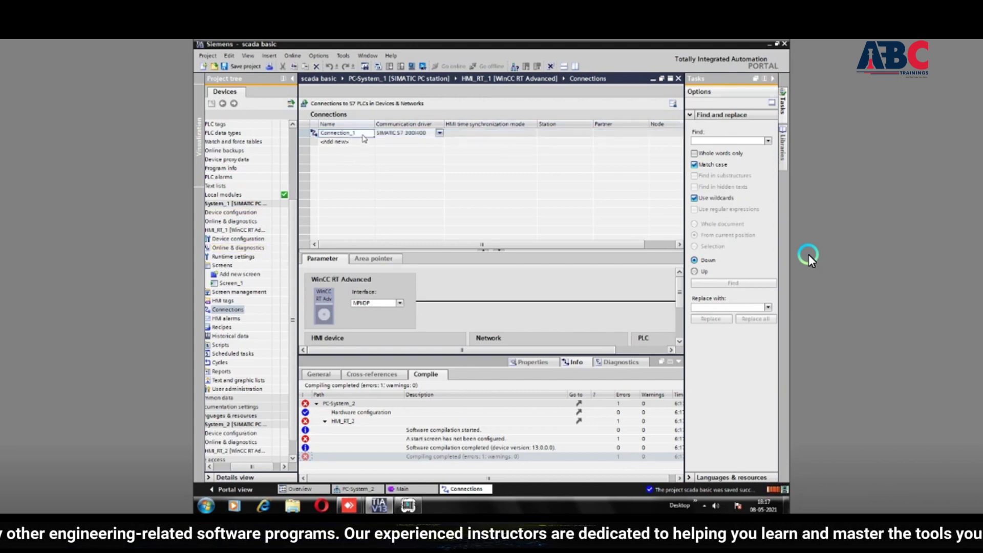
left_click(362, 134)
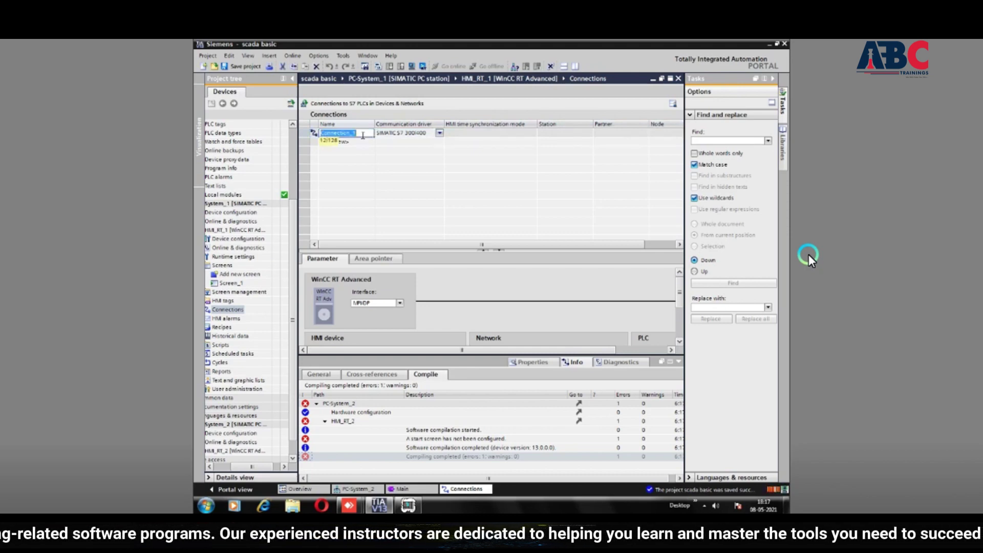
type("cp")
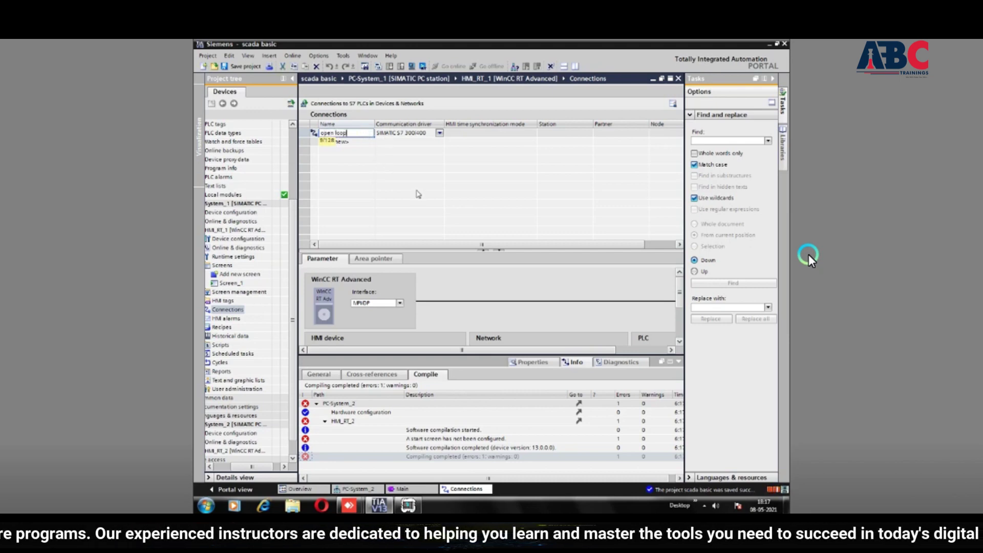
key("ctrl+a")
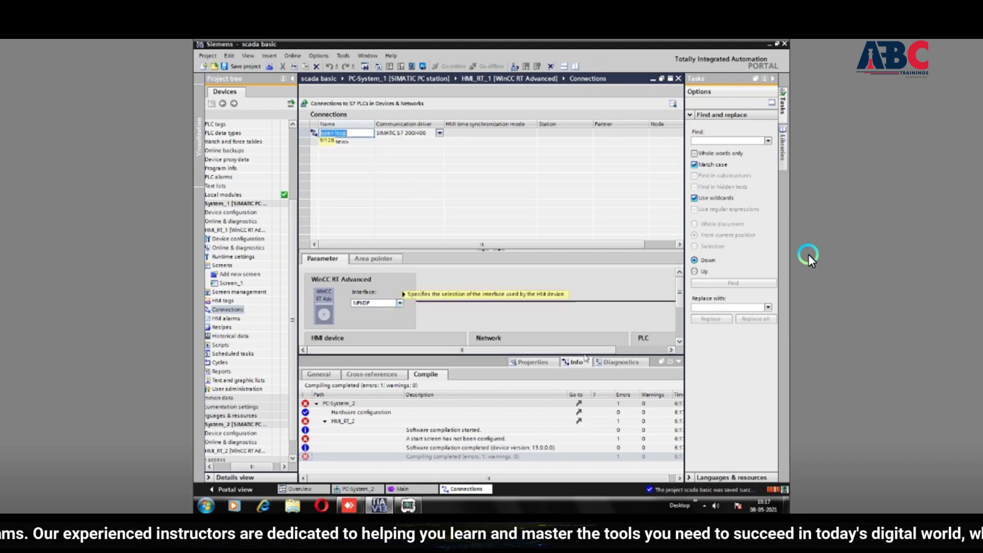
scroll(679, 293, "down", 2)
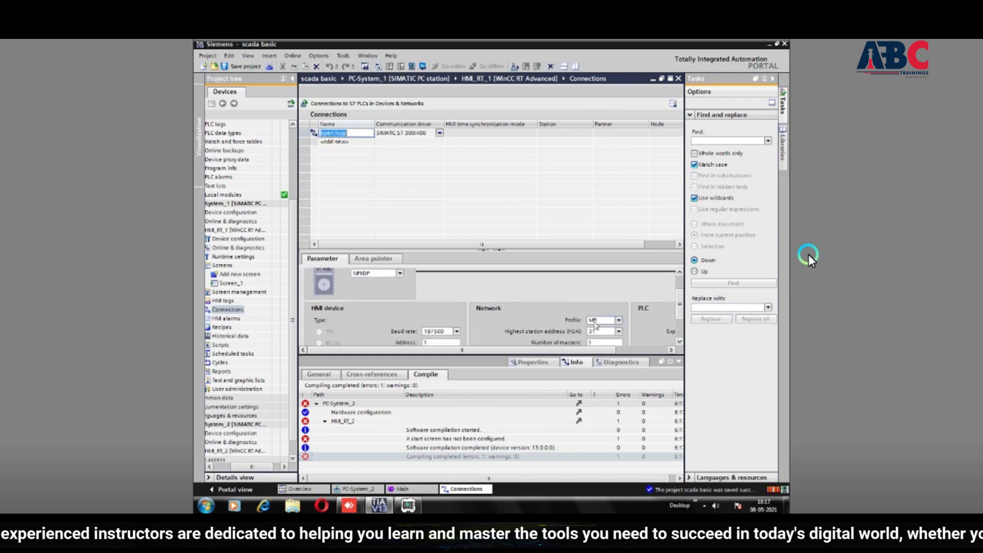
left_click(244, 66)
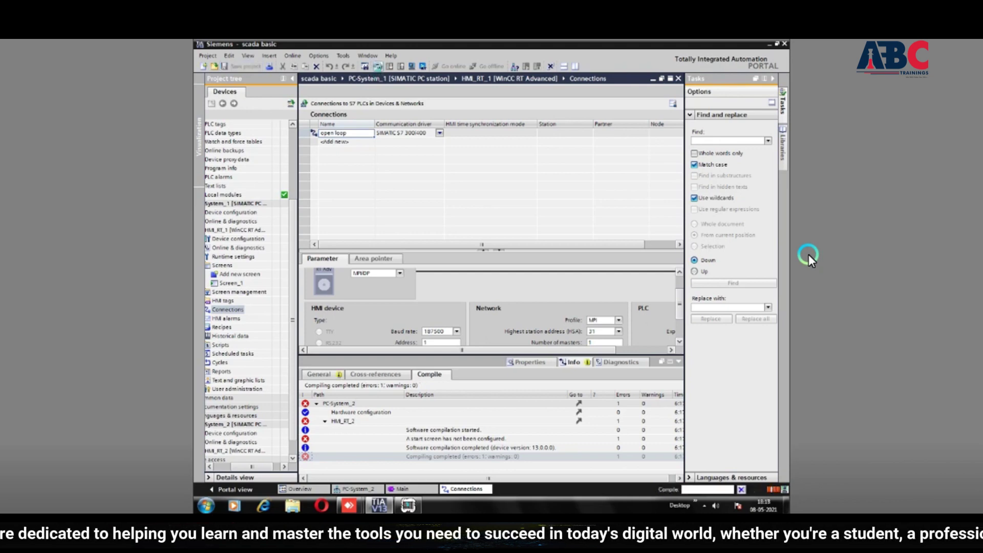
left_click(378, 66)
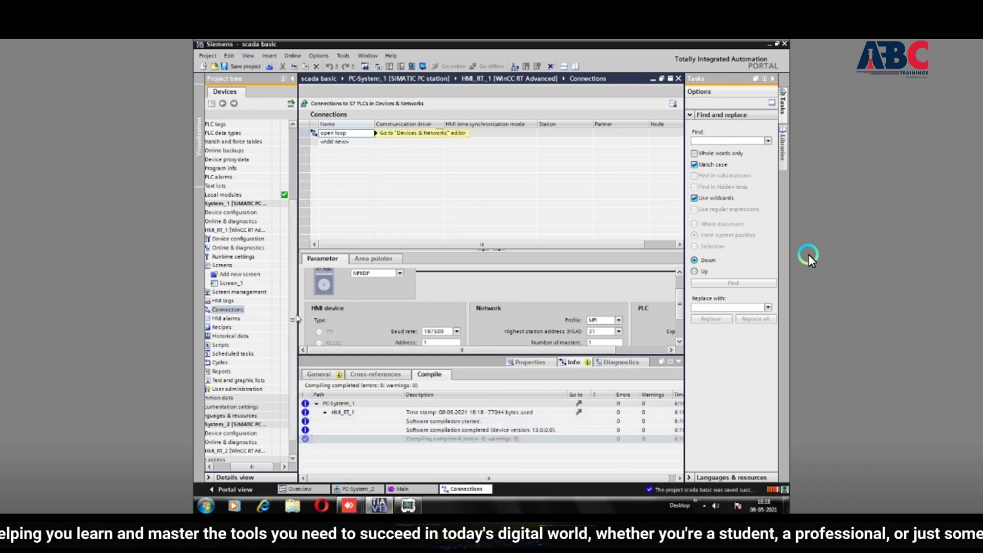
Open Screen_1 of HMI_RT_1 in the screen editor
left_click_drag(293, 328, 293, 323)
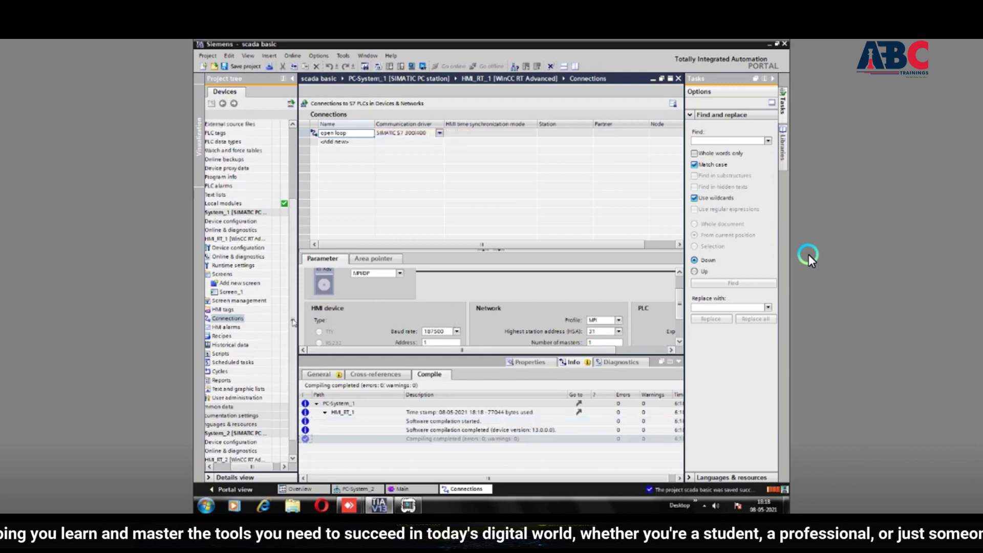
left_click(224, 292)
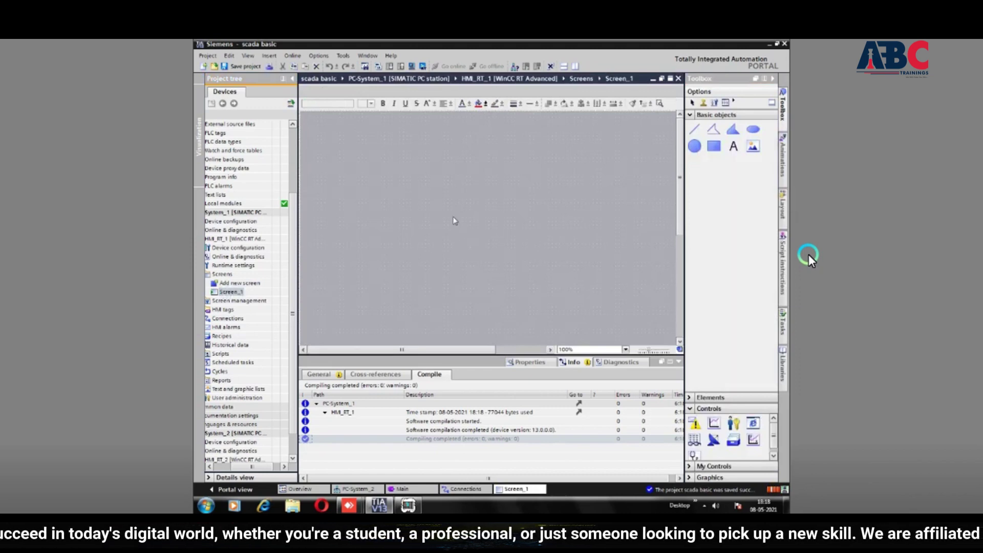
Turn off full-screen mode in the runtime settings of HMI_RT_1, and compile the HMI device
left_click(225, 265)
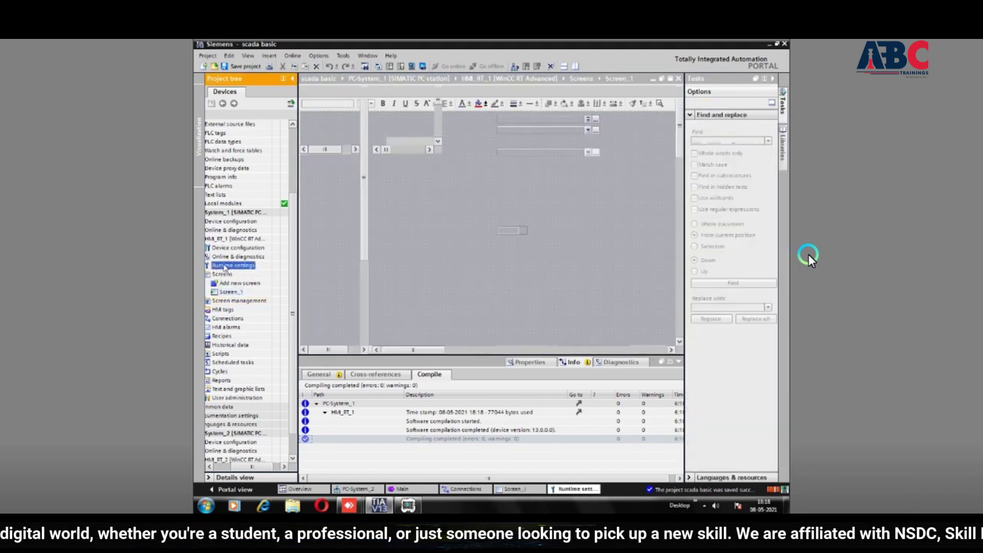
left_click(500, 189)
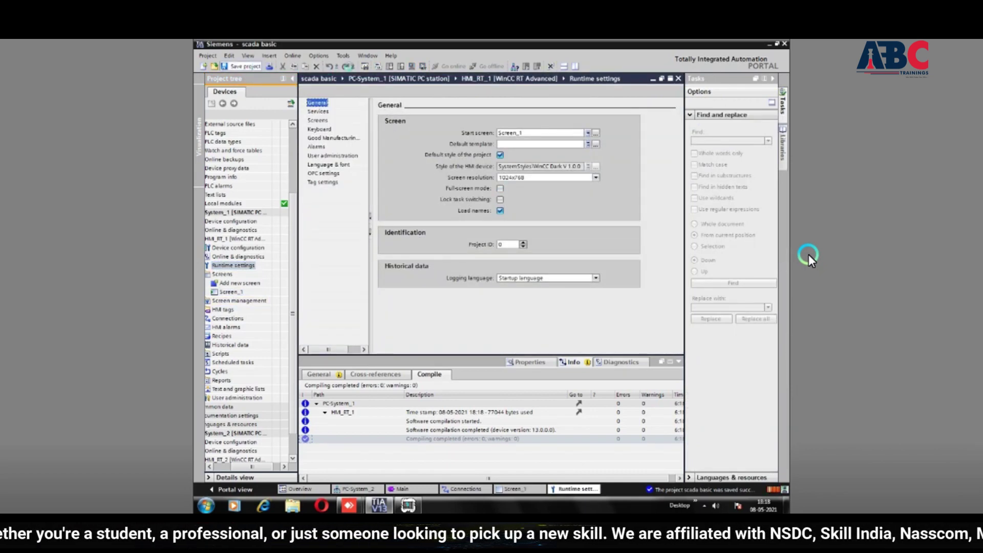
left_click(238, 265)
left_click(378, 66)
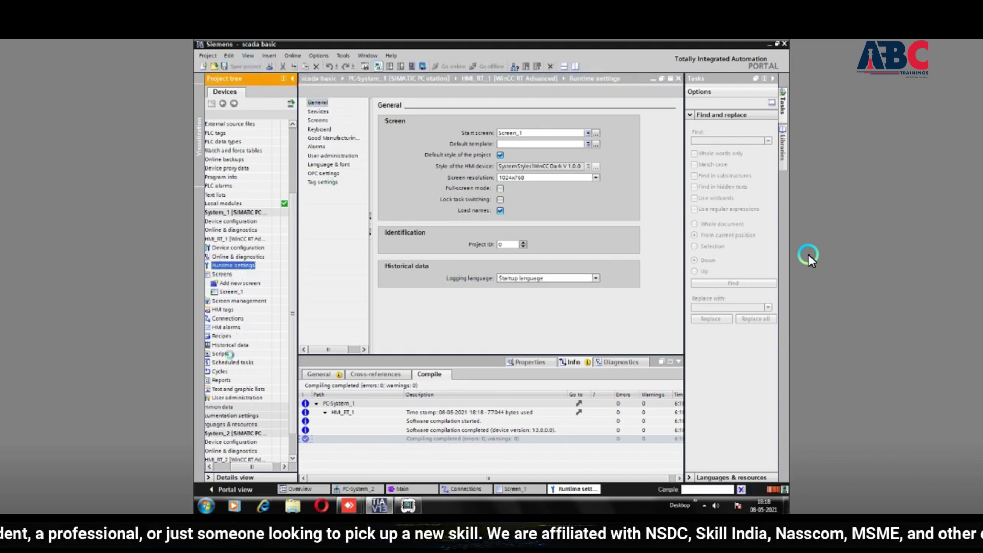
left_click(379, 66)
Draw a nearly square outline on Screen_1 from four separate lines joined at their ends
left_click(513, 489)
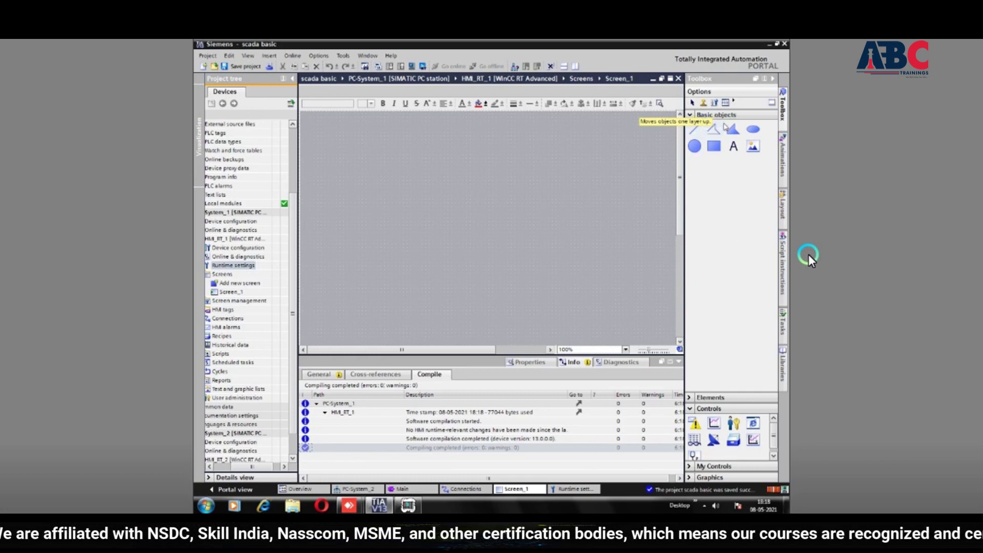
left_click(695, 131)
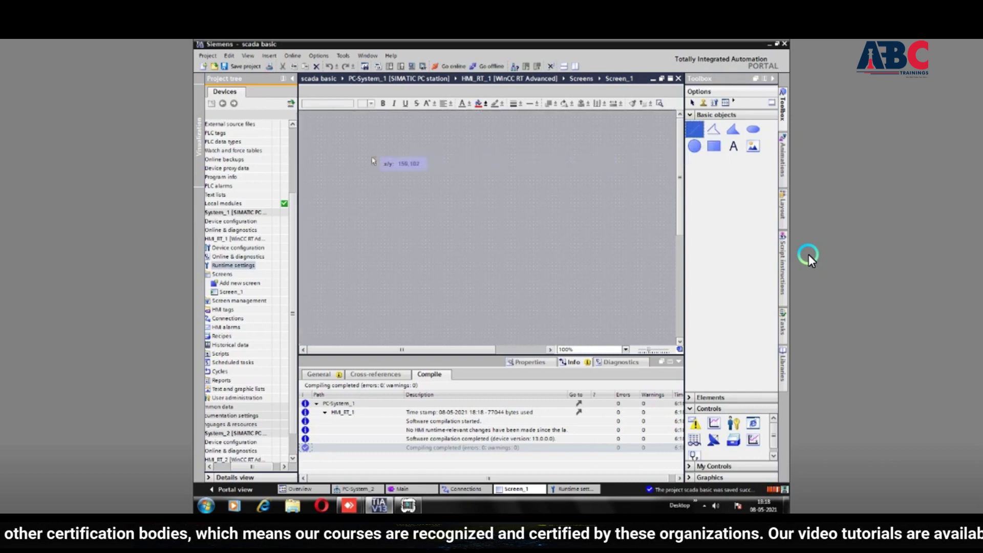
mouse_move(371, 158)
left_mouse_down()
mouse_move(401, 173)
mouse_move(411, 157)
left_mouse_up()
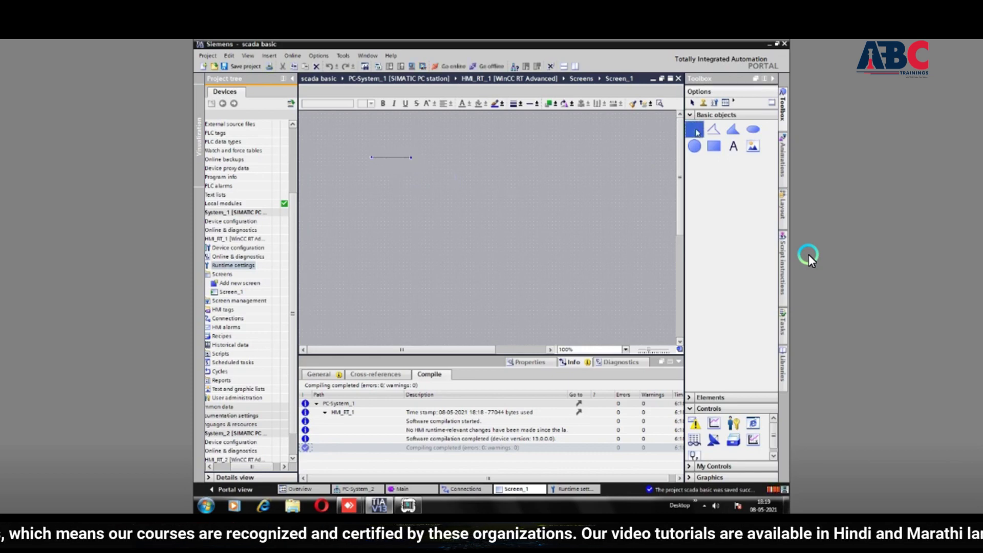
left_click_drag(372, 158, 371, 201)
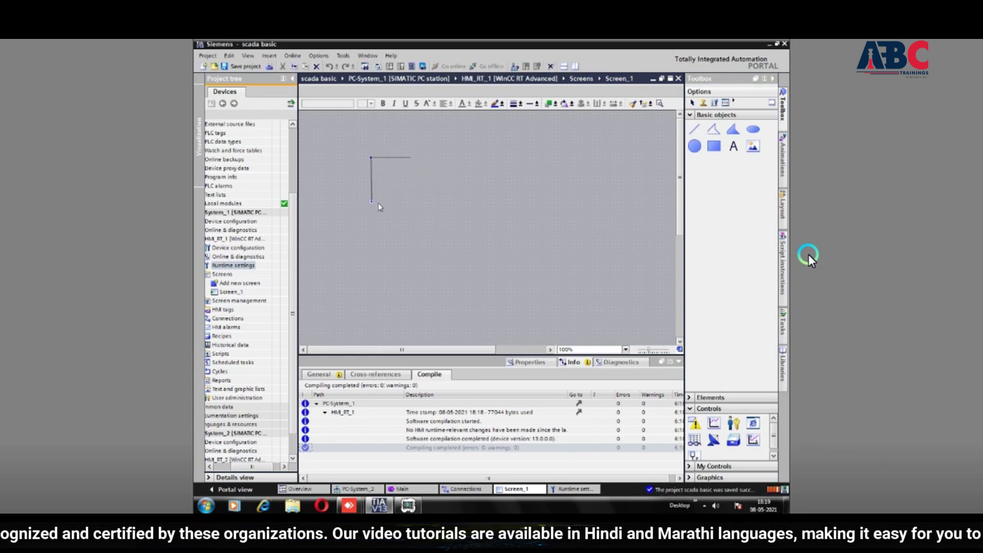
mouse_move(411, 157)
left_mouse_down()
mouse_move(439, 172)
mouse_move(411, 205)
left_mouse_up()
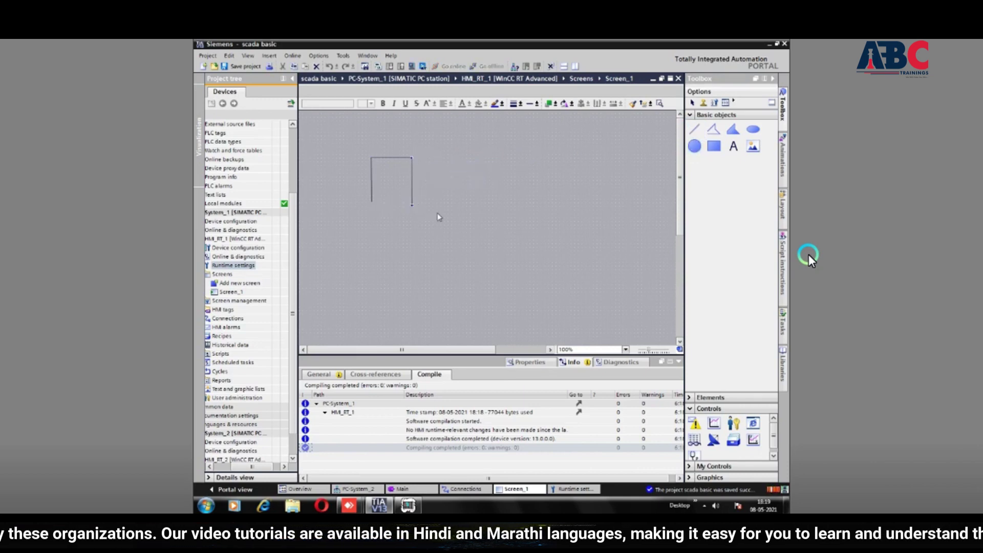
left_click(694, 129)
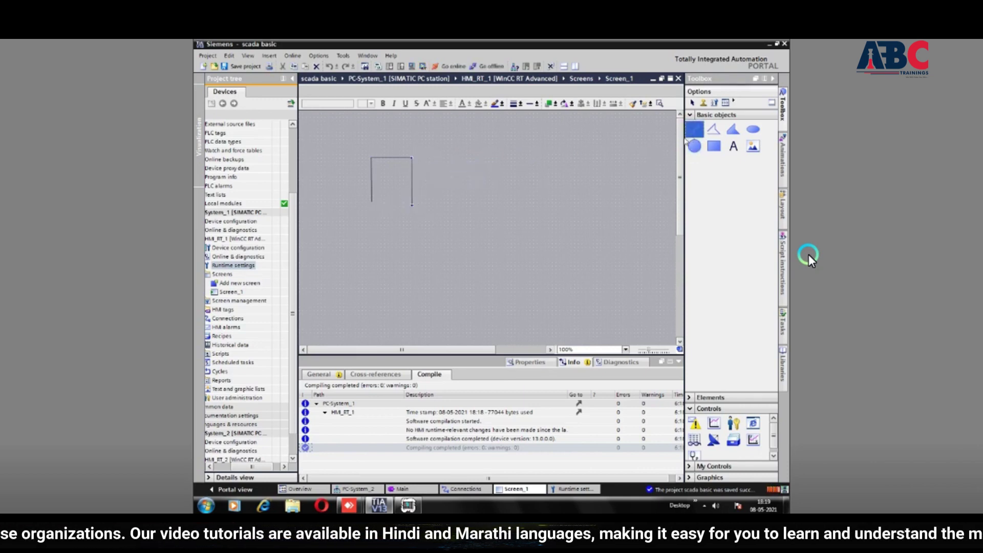
left_click(373, 205)
left_click_drag(373, 202, 413, 203)
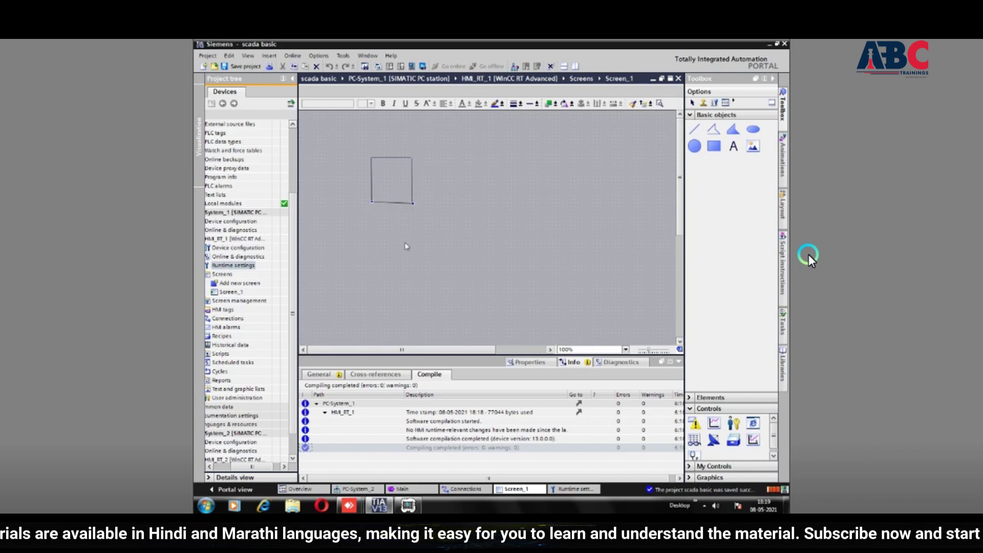
left_click(390, 157)
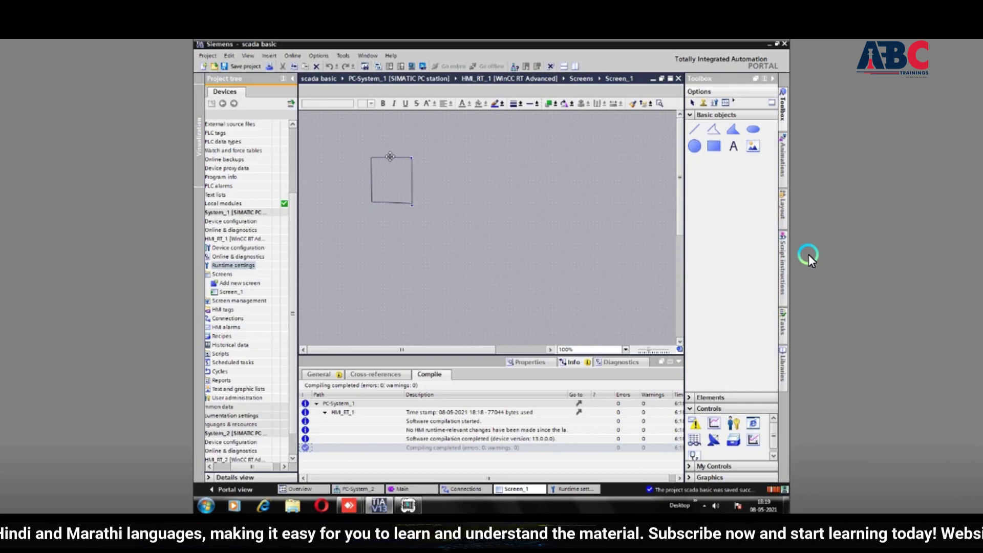
left_click(371, 176)
left_click(412, 183)
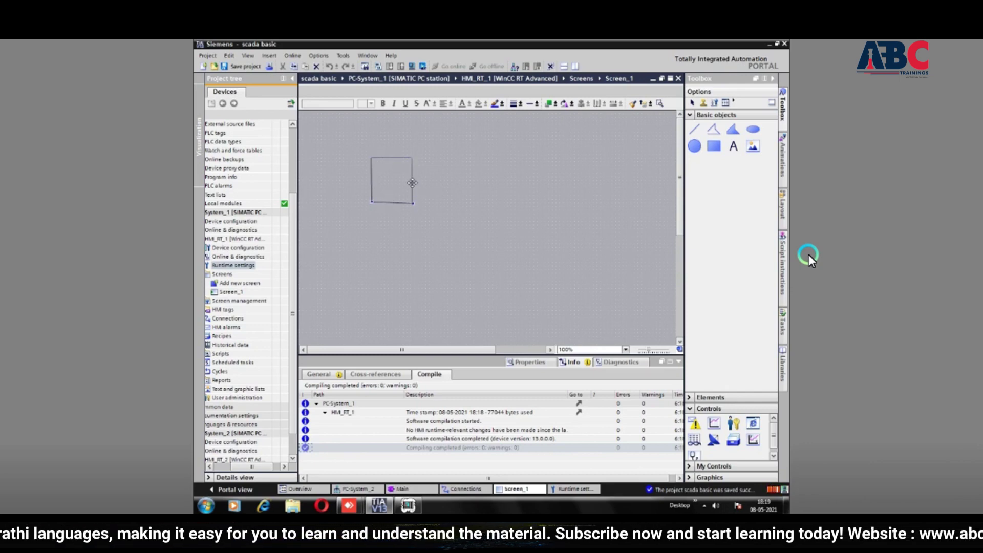
left_click(386, 166)
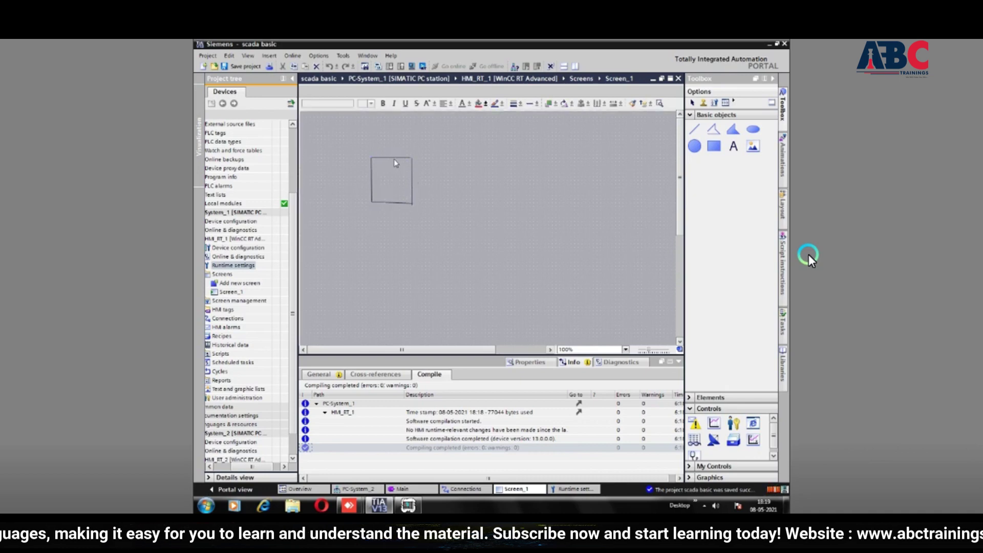
left_click(394, 157)
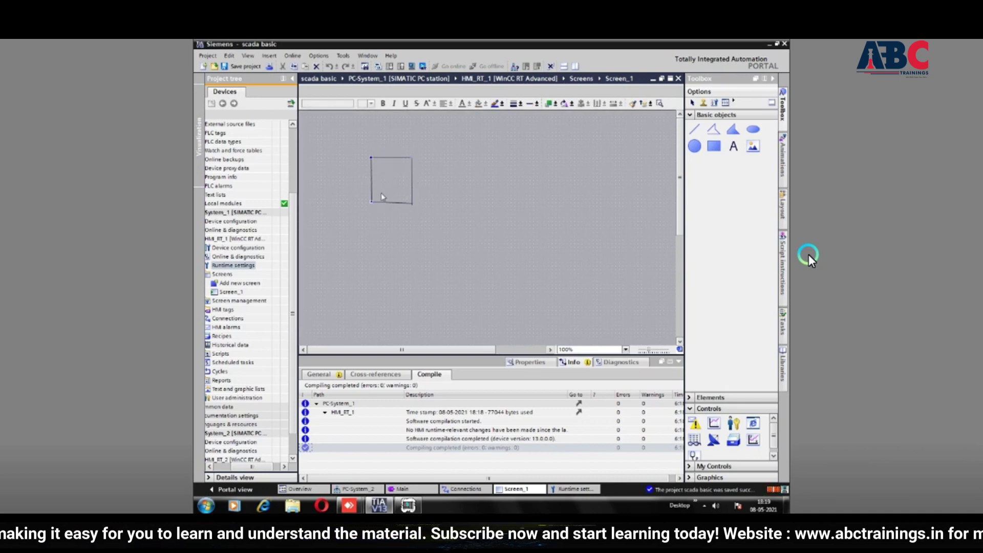
left_click(411, 185)
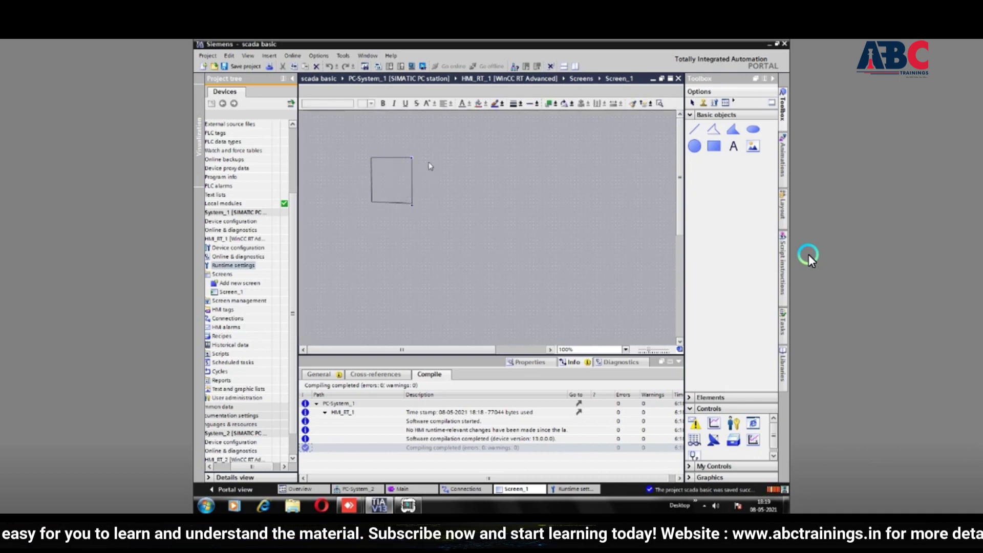
left_click(436, 194)
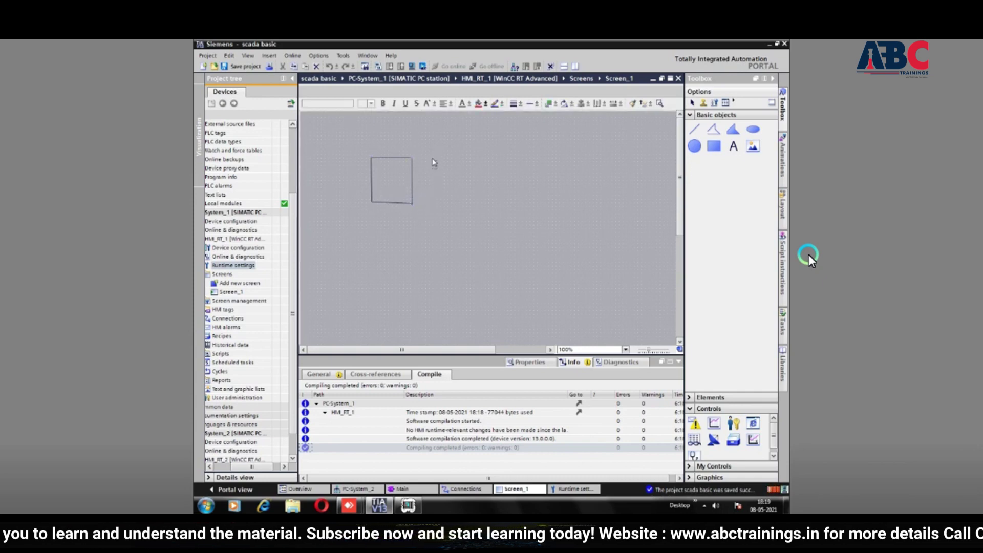
Select all four lines of the first square outline together and combine them into one group
left_click_drag(436, 170, 338, 237)
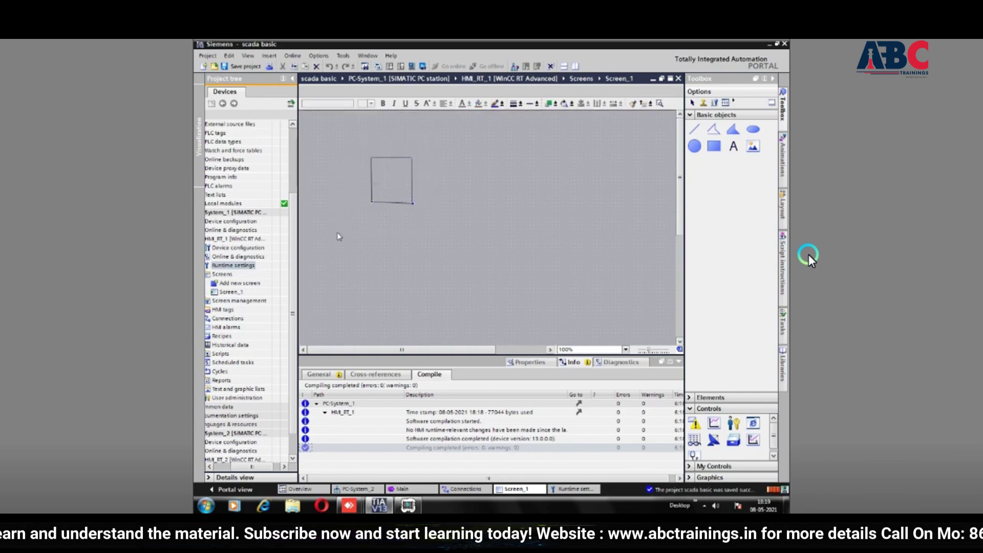
left_click_drag(423, 160, 354, 139)
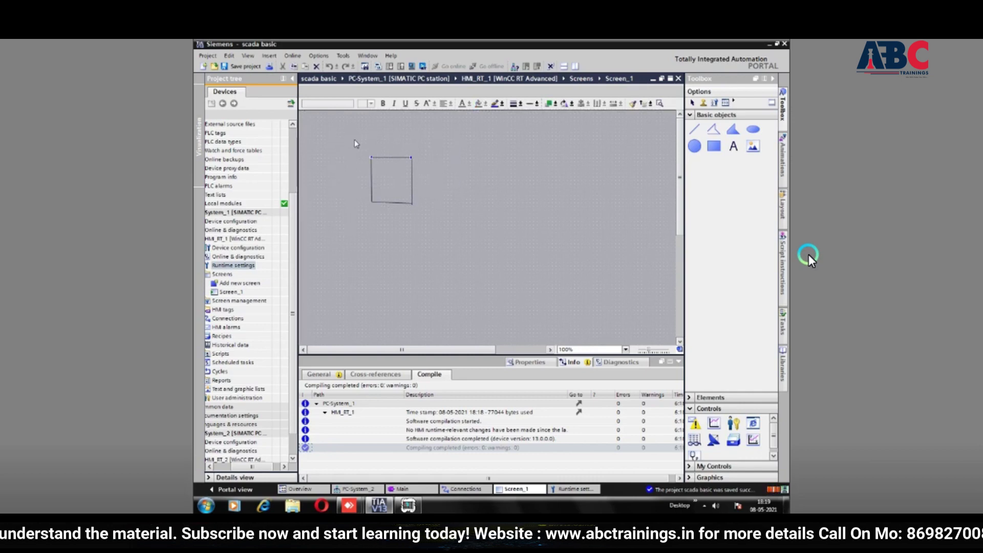
left_click_drag(414, 153, 368, 236)
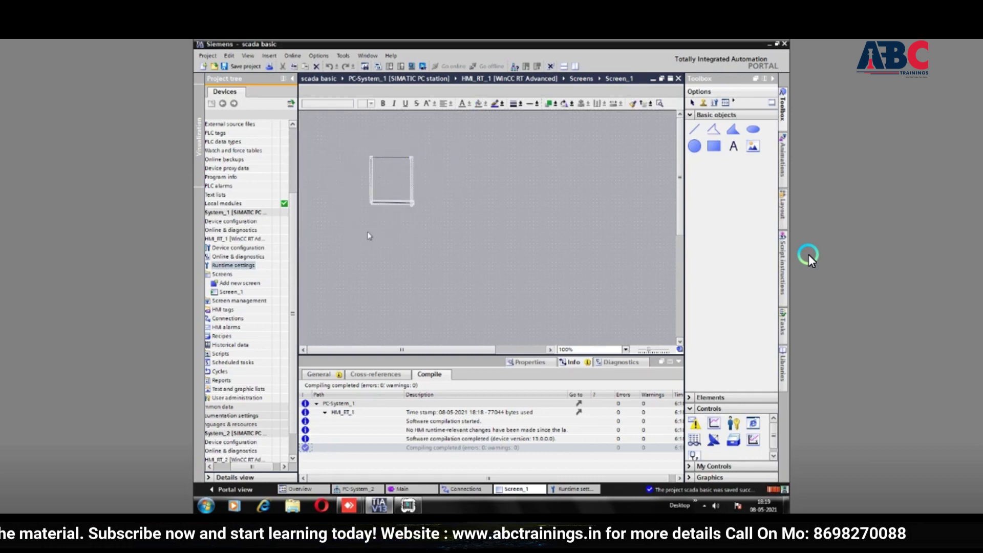
right_click(382, 202)
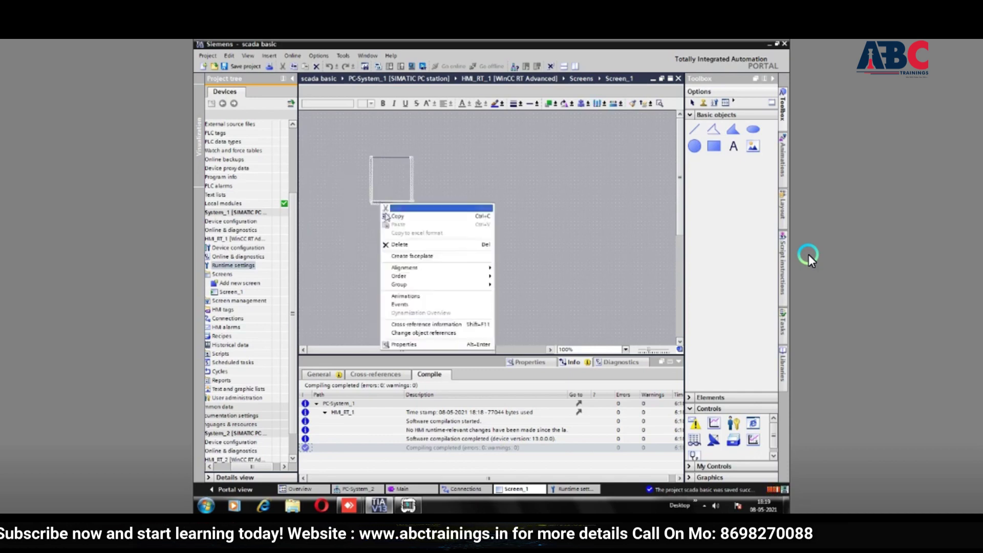
mouse_move(404, 285)
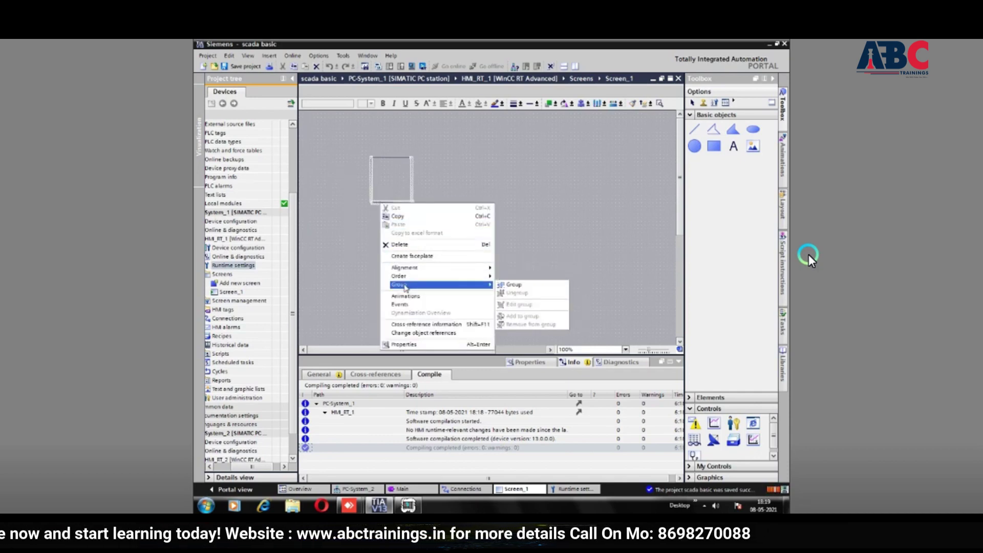
left_click(508, 285)
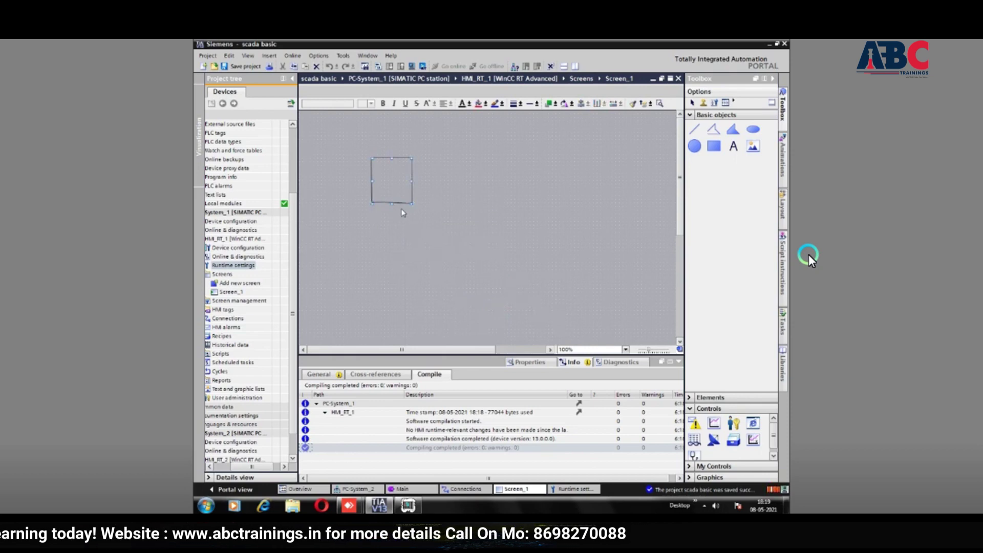
left_click(423, 213)
left_click(411, 198)
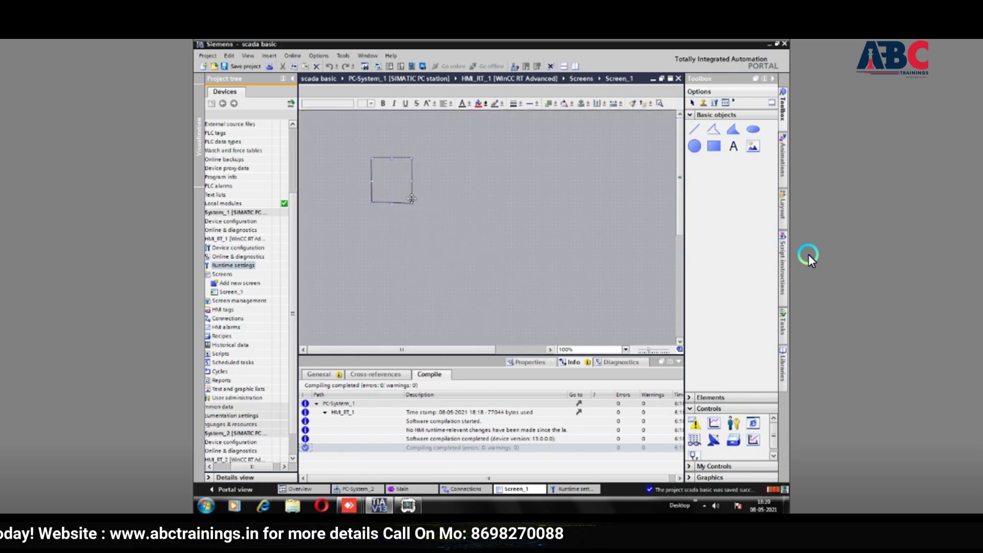
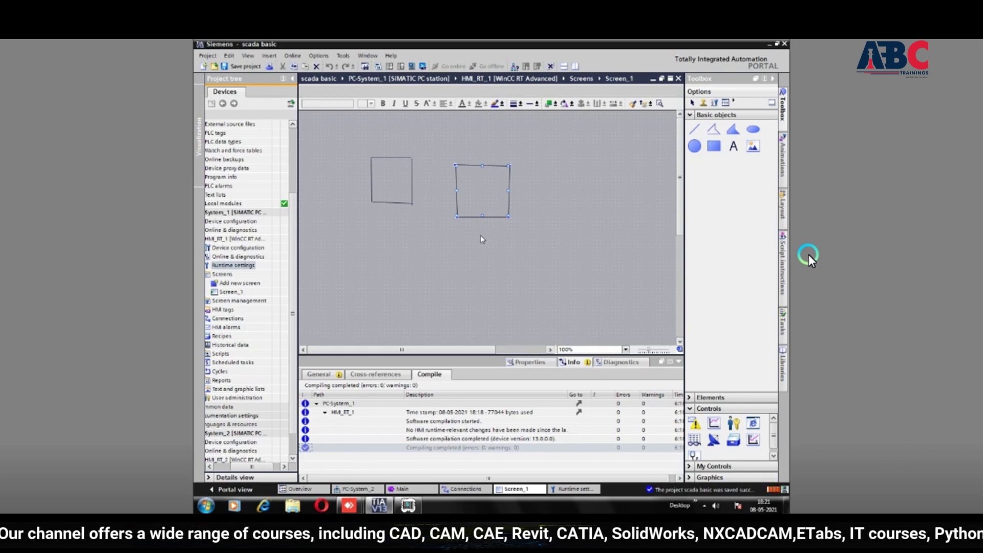
Draw a closed five-sided polygon beside the two square outlines, with its point facing them
left_click(735, 133)
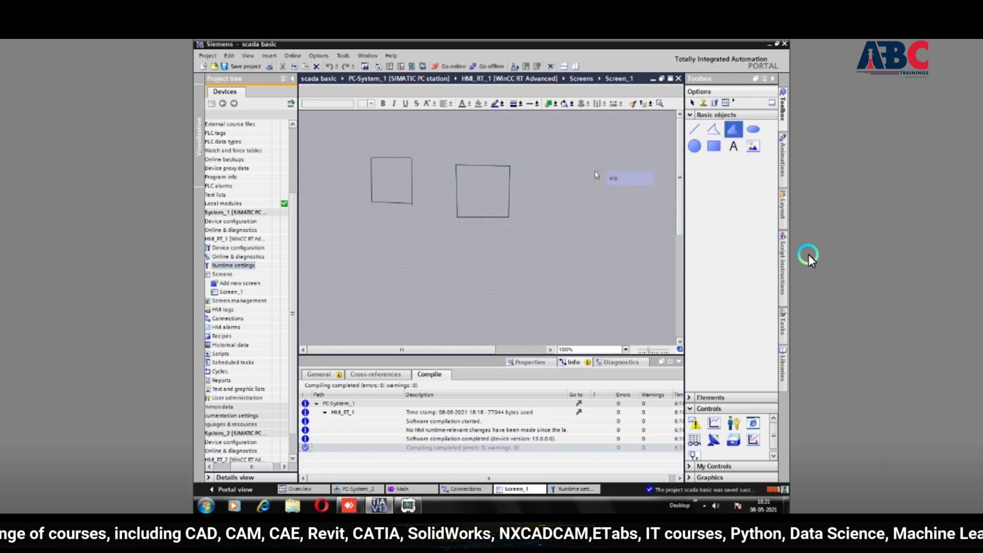
left_click(547, 169)
left_click(610, 169)
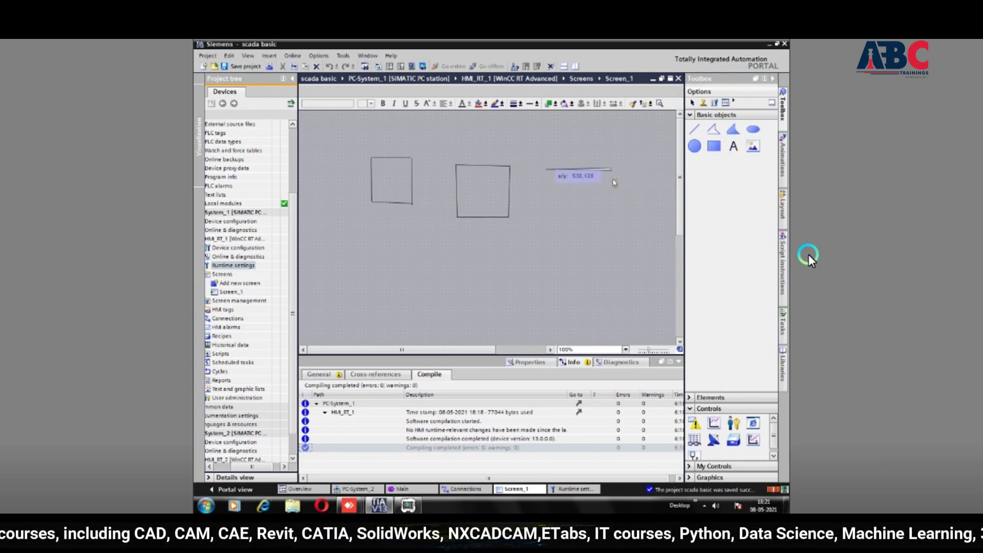
left_click(613, 241)
left_click(545, 244)
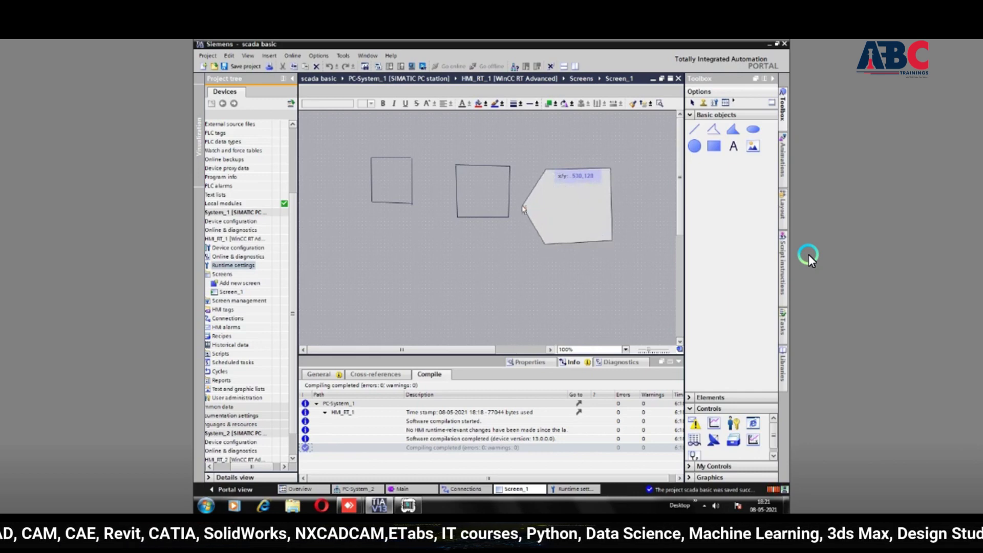
double_click(523, 208)
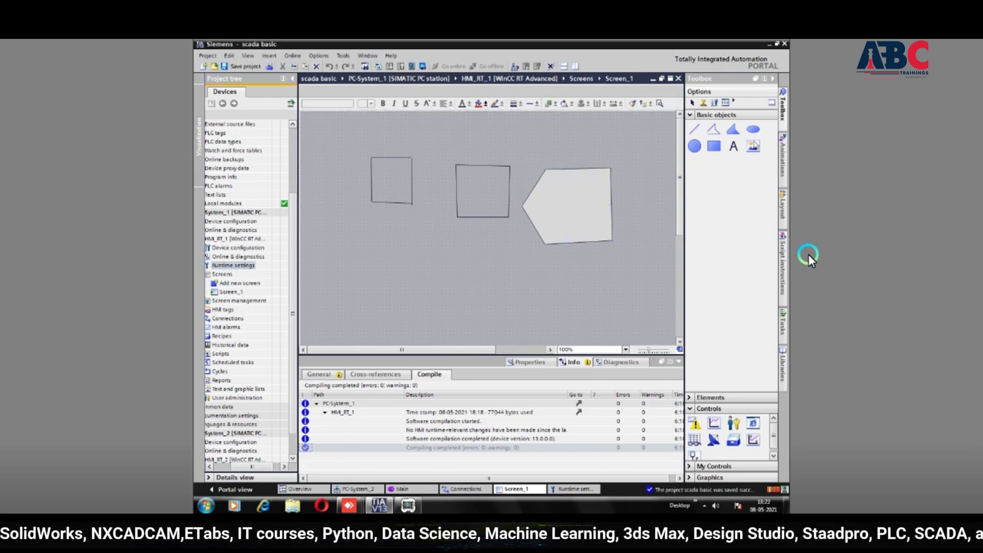
Draw a wide ellipse below the outlines, a circle to its lower right and a rectangle beneath it
left_click(753, 130)
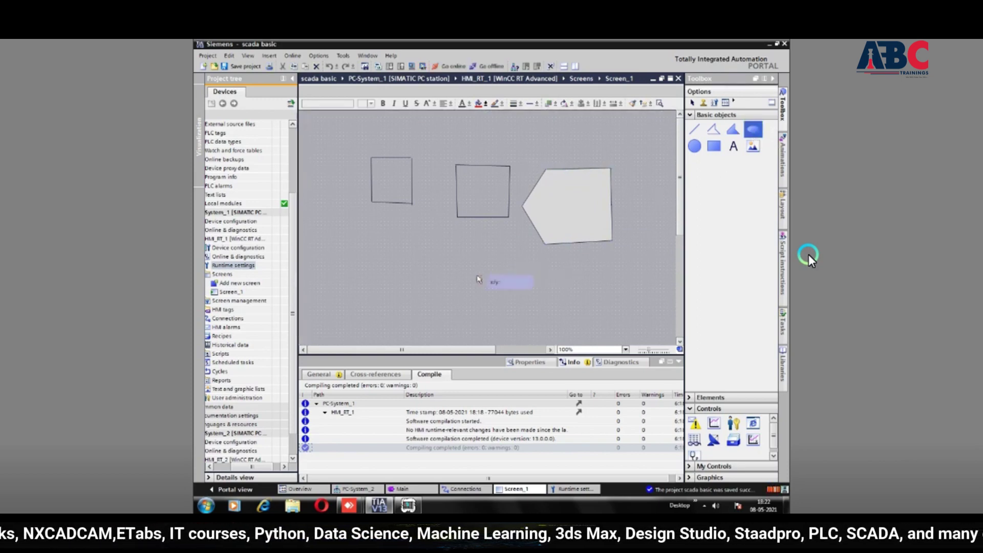
mouse_move(414, 253)
left_mouse_down()
mouse_move(563, 338)
mouse_move(474, 259)
mouse_move(468, 205)
mouse_move(548, 211)
mouse_move(543, 234)
left_mouse_up()
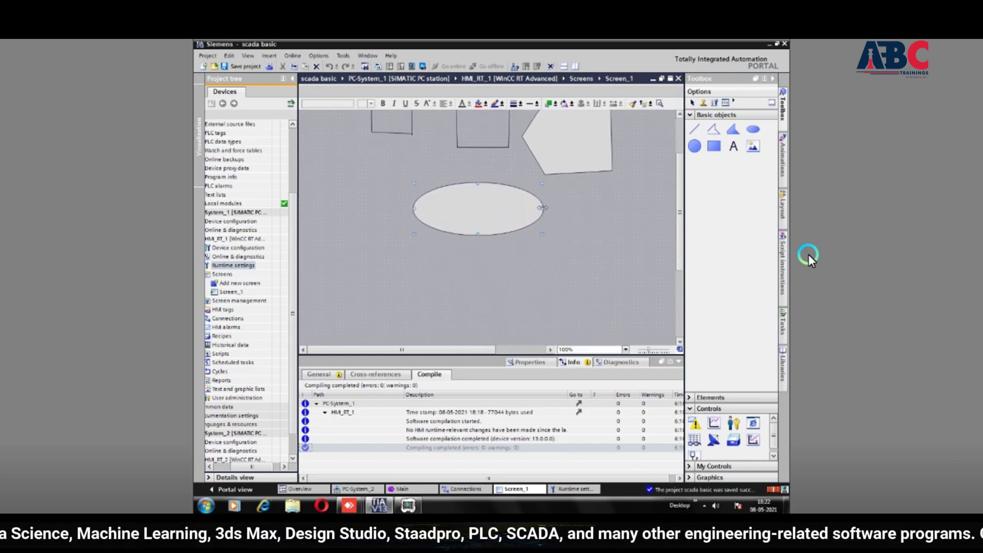
left_click(694, 146)
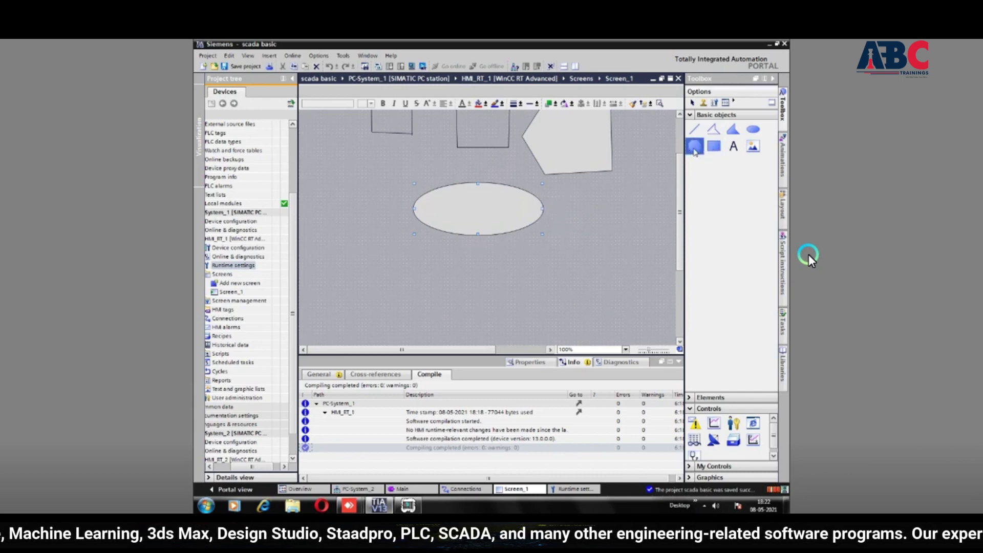
left_click_drag(569, 227, 663, 318)
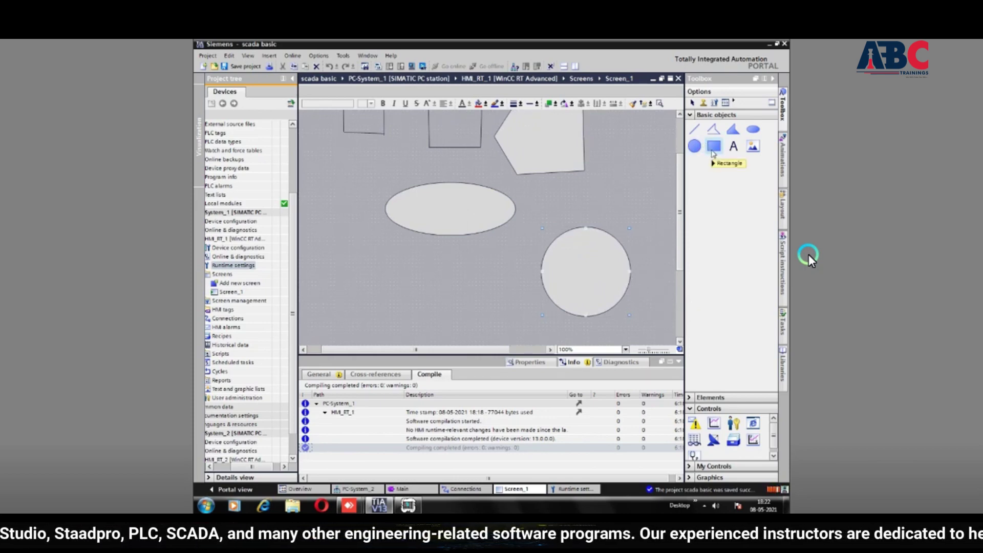
left_click_drag(713, 149, 480, 323)
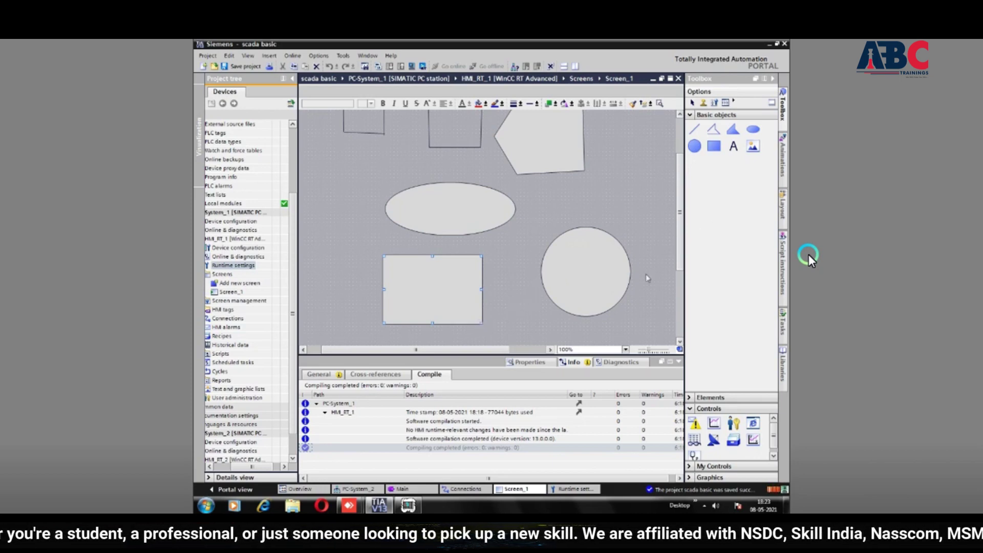
Delete the five-sided polygon and both square outlines from Screen_1
left_click(606, 279)
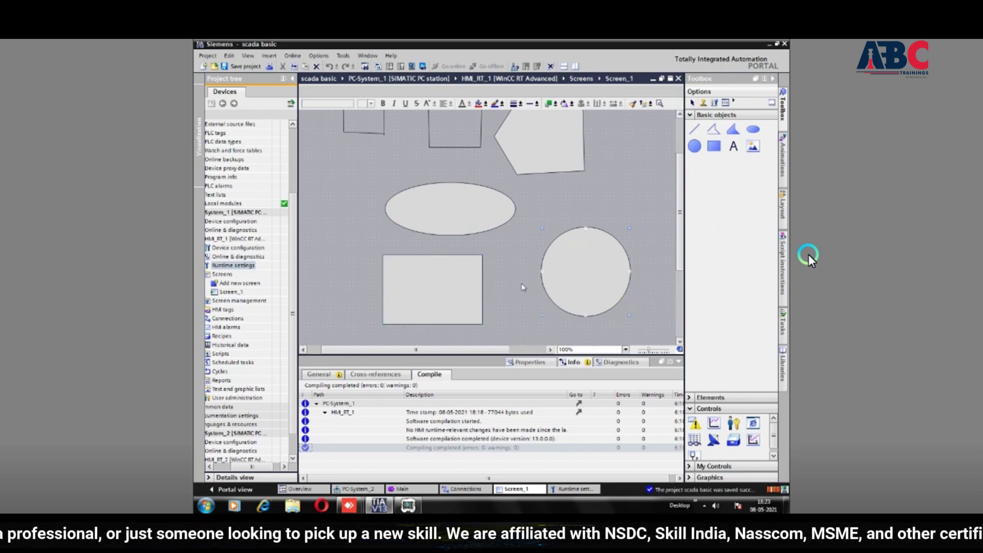
left_click(522, 142)
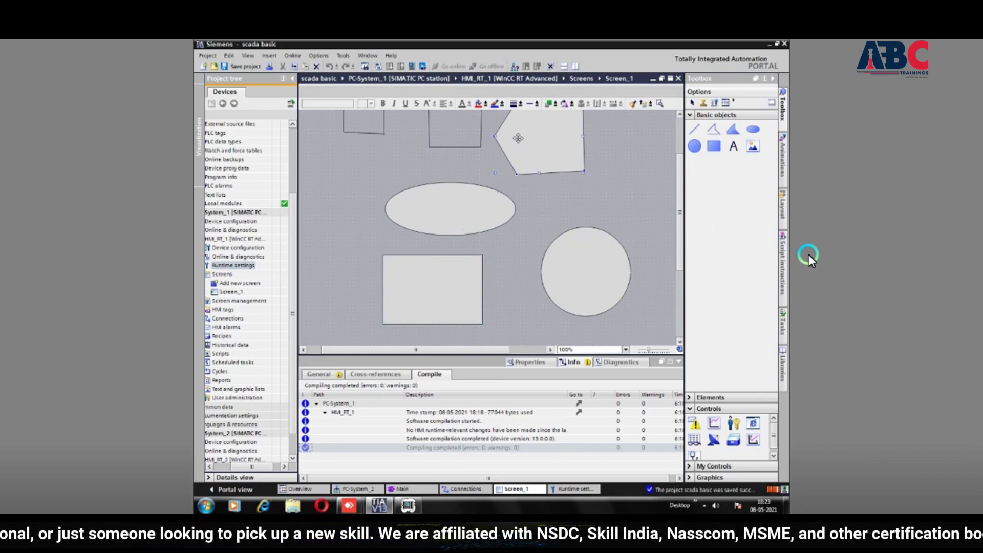
key("Delete")
left_click(480, 132)
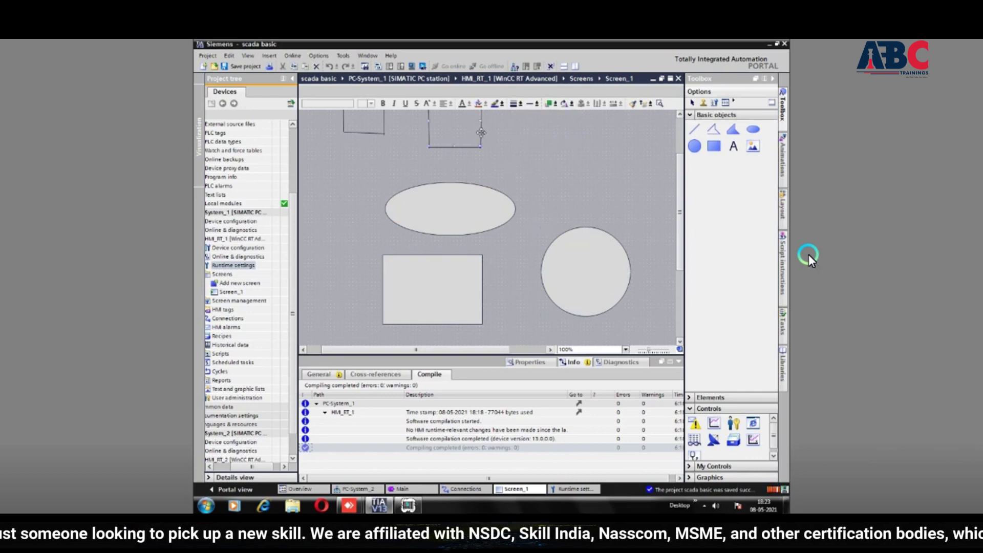
key("Delete")
left_click(382, 121)
key("Delete")
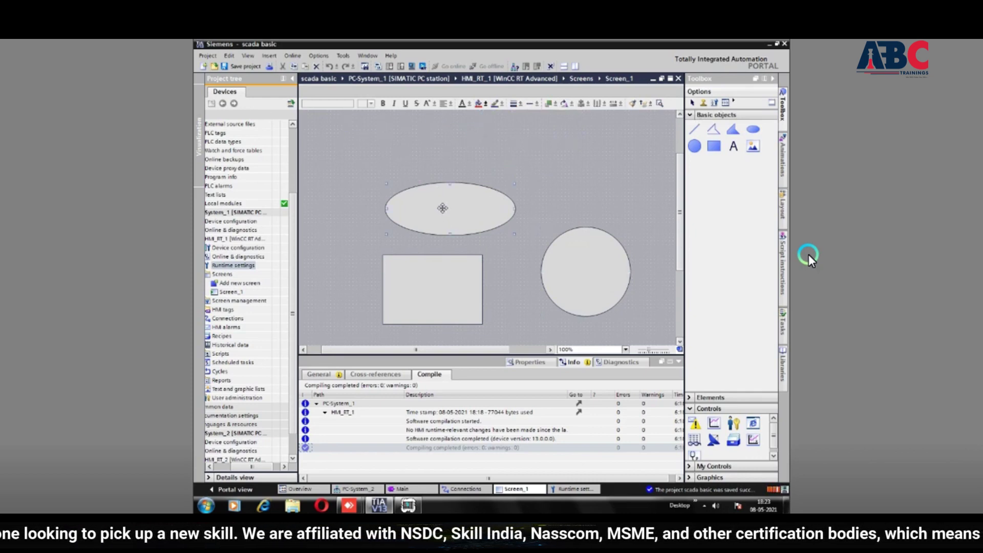
Move the ellipse up and to the left on the canvas, and delete the circle and the rectangle
left_click_drag(444, 208, 381, 153)
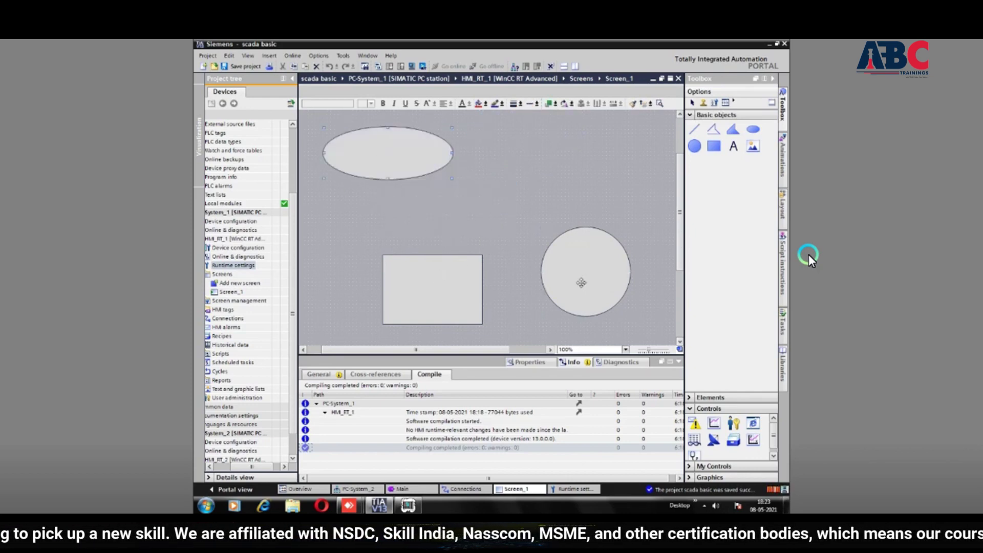
left_click(569, 293)
key("Delete")
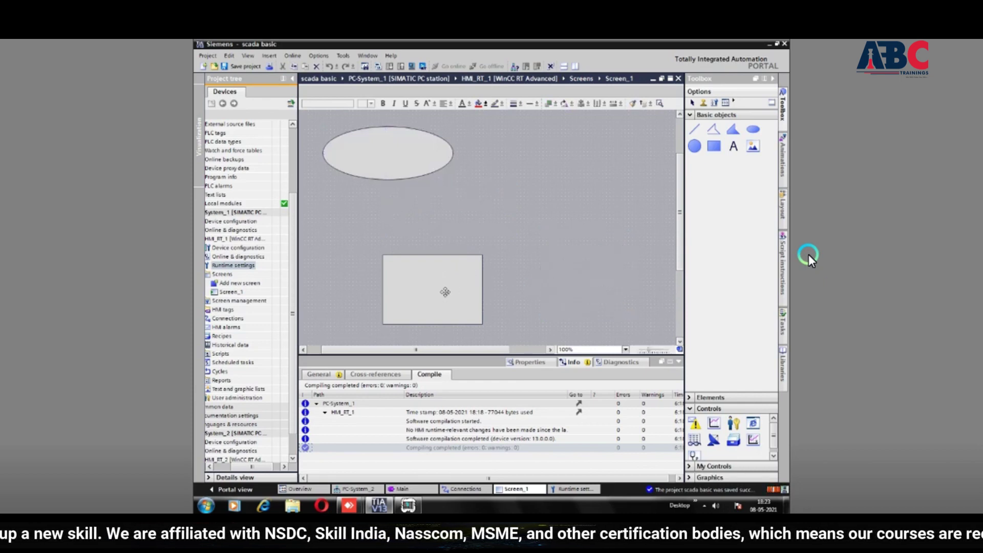
left_click(445, 292)
key("Delete")
Draw a second ellipse of similar width to the right of the first and level it with that one
left_click(753, 130)
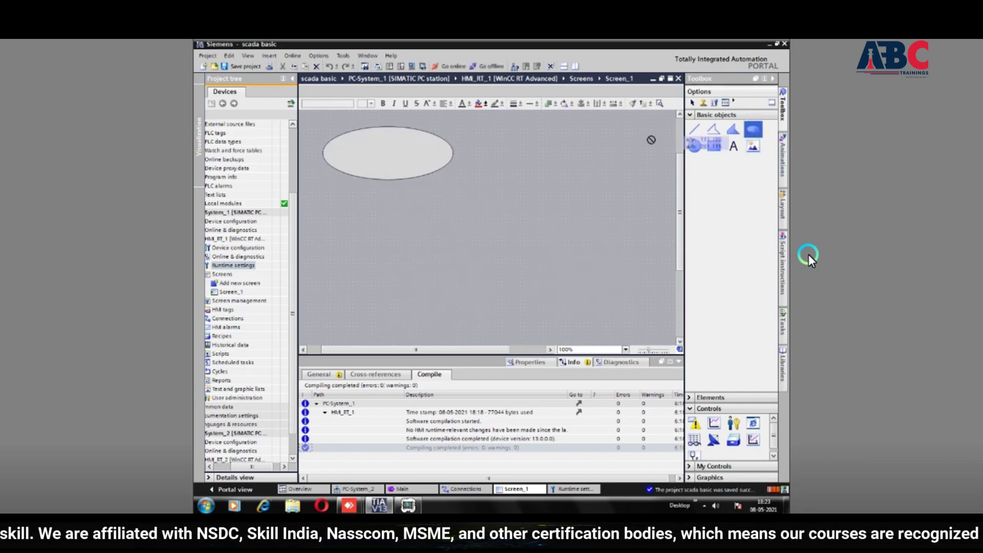
left_click_drag(489, 138, 616, 179)
left_click_drag(549, 160, 553, 153)
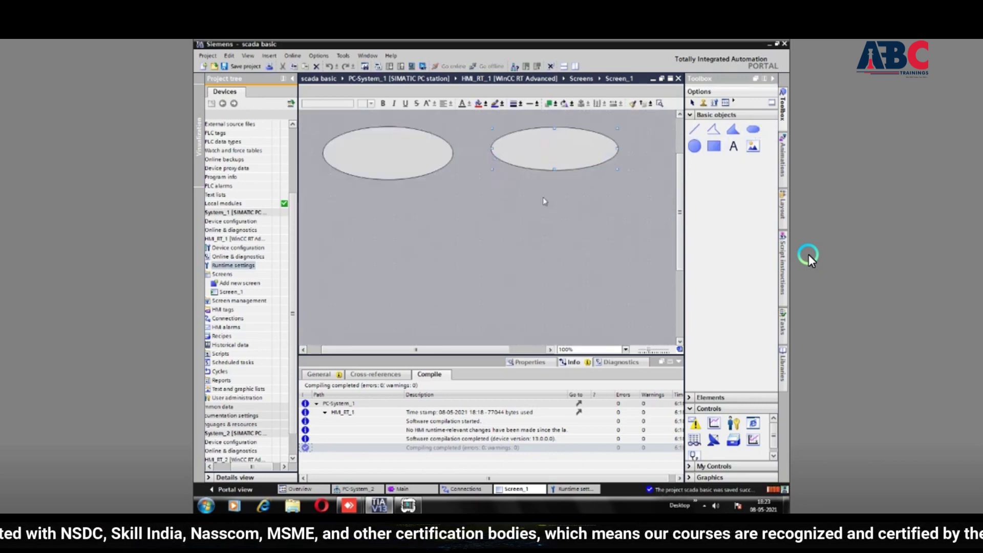
Draw two rectangles side by side, one below each ellipse
left_click(714, 146)
mouse_move(343, 233)
left_mouse_down()
mouse_move(428, 255)
mouse_move(385, 254)
mouse_move(462, 303)
mouse_move(447, 305)
left_mouse_up()
left_click(714, 146)
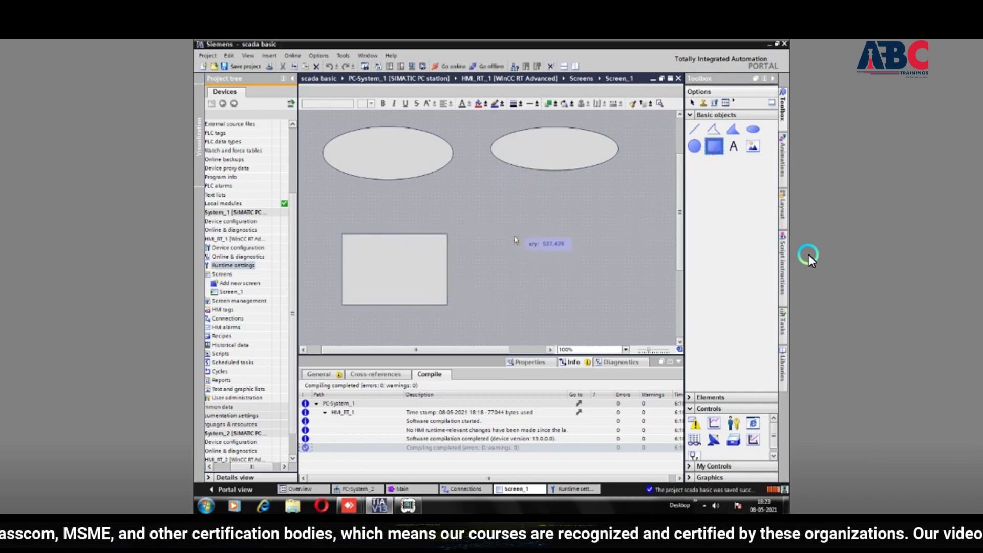
mouse_move(496, 234)
left_mouse_down()
mouse_move(542, 245)
mouse_move(540, 256)
mouse_move(624, 306)
left_mouse_up()
left_click(581, 326)
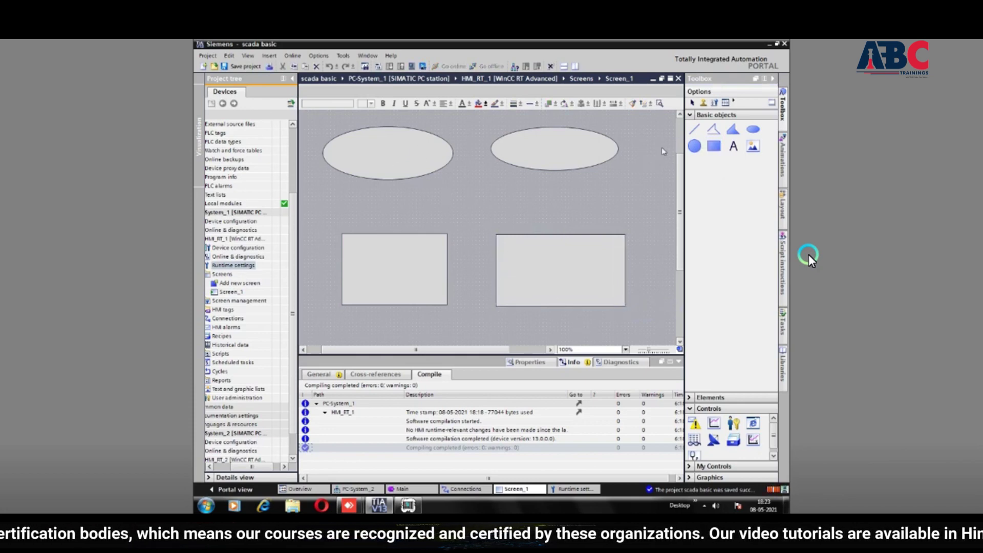
Place a text field in the middle of the left ellipse and enter "Lamp" as its text
left_click(738, 150)
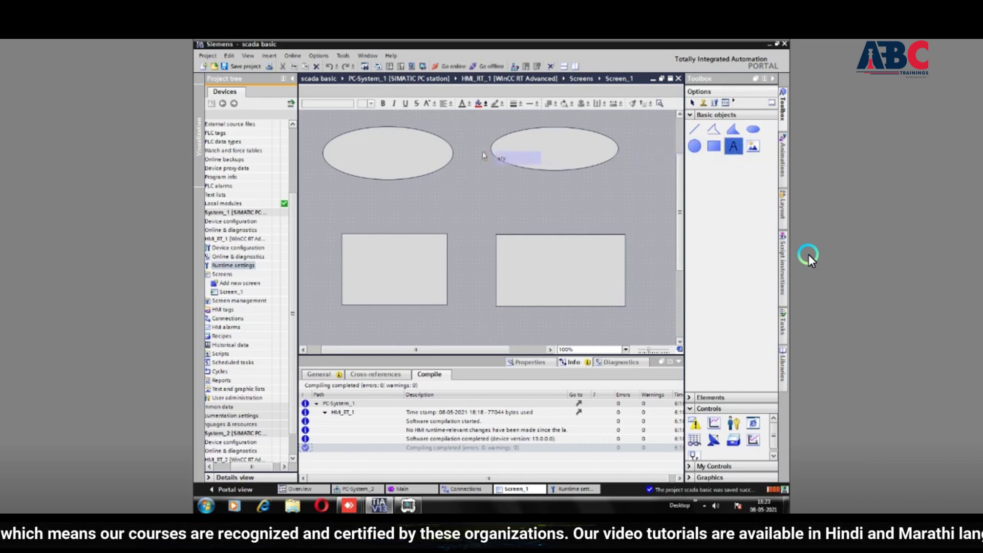
left_click(374, 152)
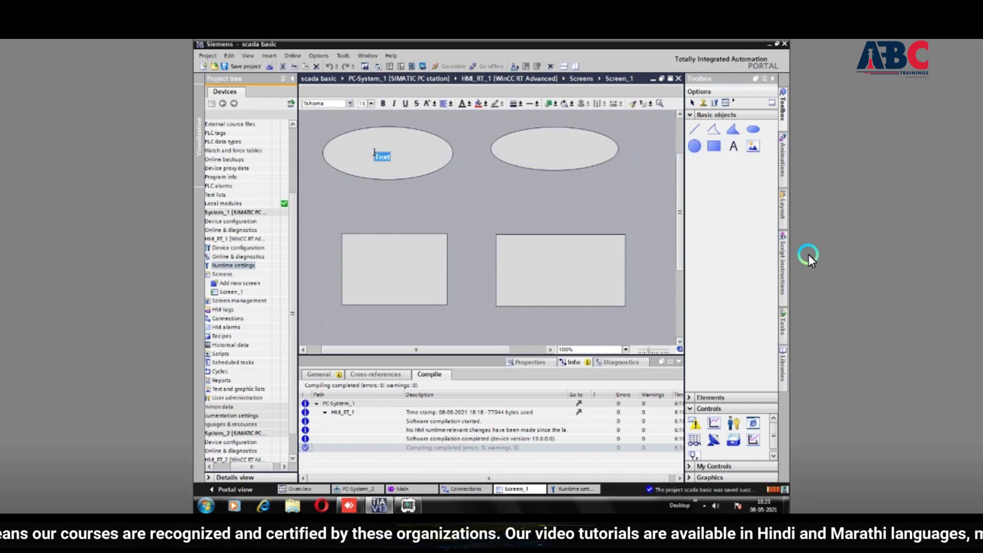
type("Lamp")
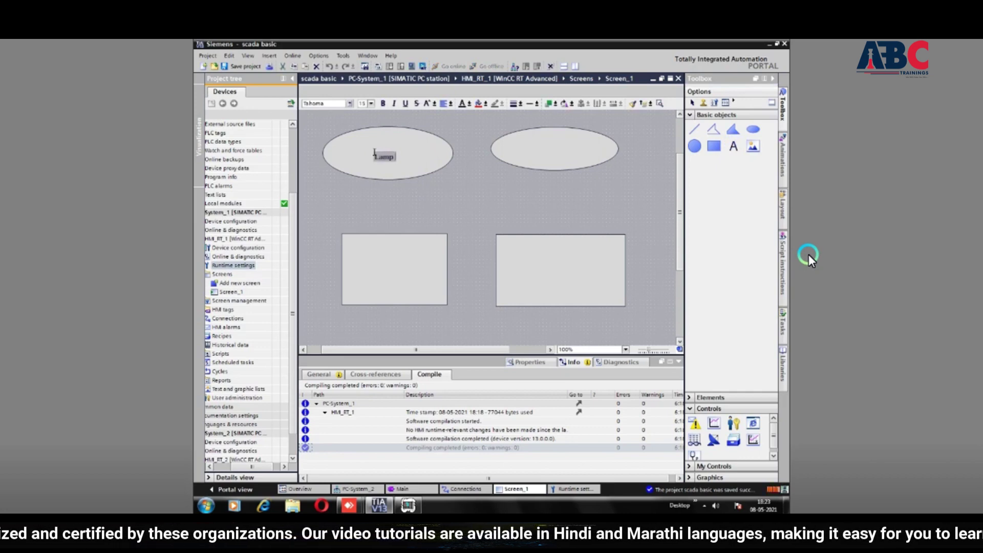
Complete the left ellipse's label as "Lamp 0" and place a text field reading "Lamp 1" in the right ellipse
type(" 1")
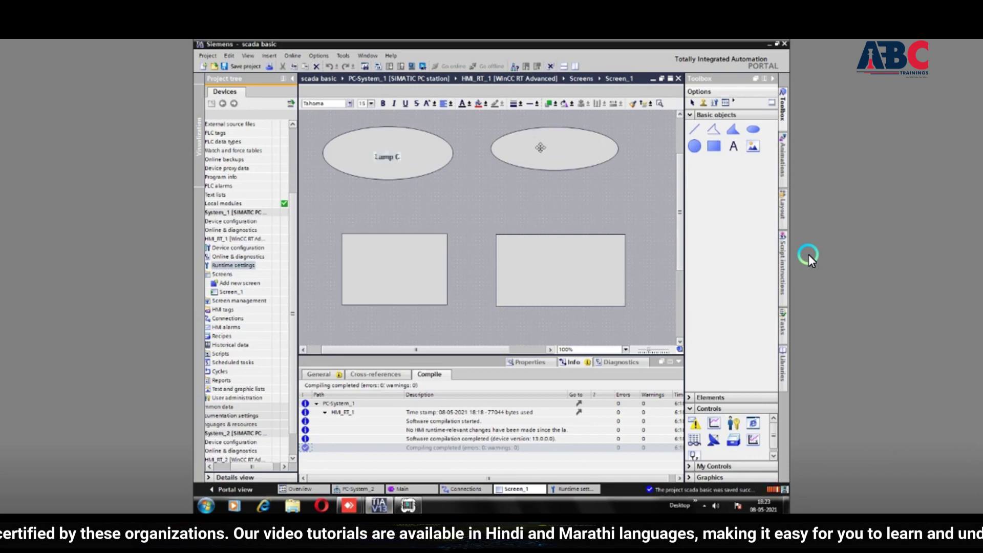
left_click(540, 148)
right_click(543, 152)
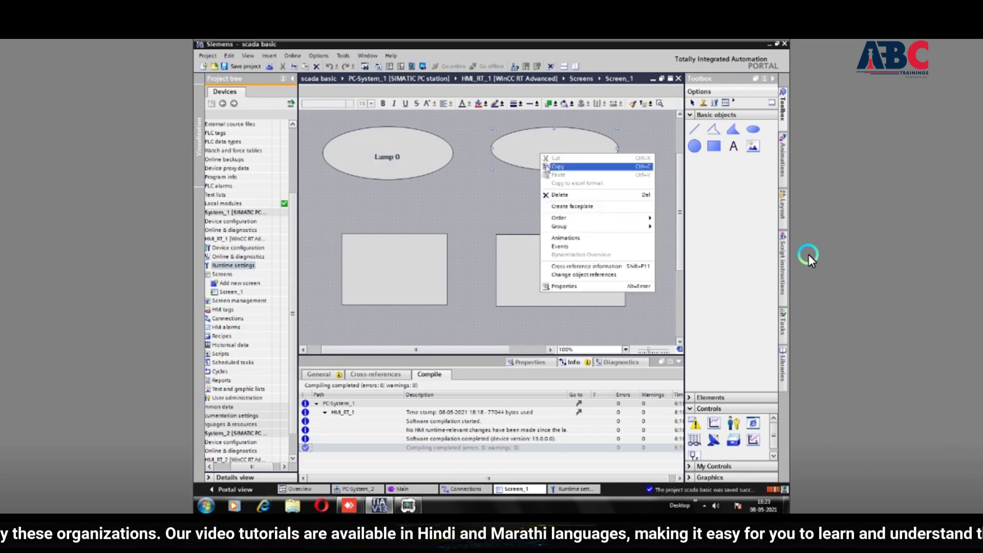
left_click(513, 150)
left_click_drag(733, 146, 558, 148)
type("Lamp")
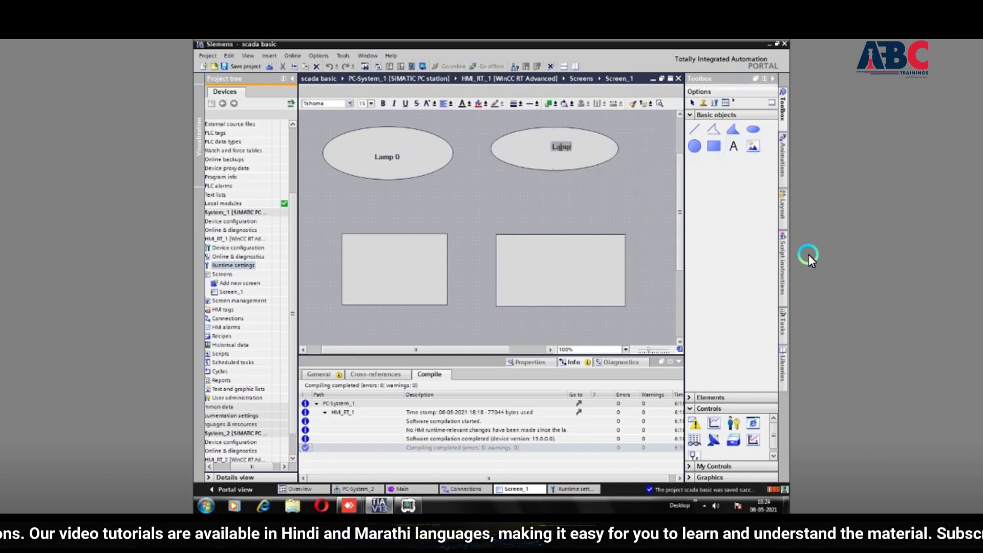
type(" 1")
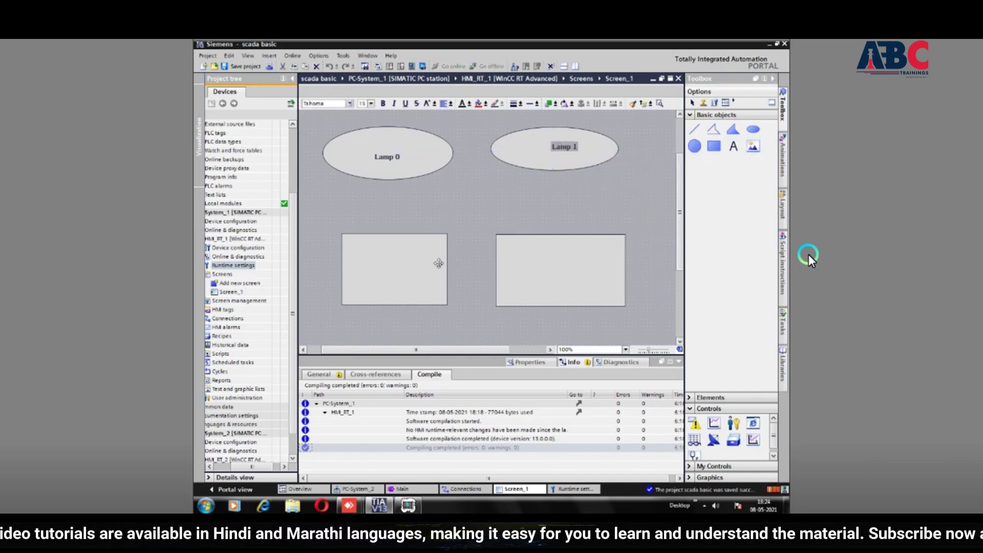
Place a text field inside the left rectangle and enter "Lamp 2" as its text
left_click(402, 268)
left_click_drag(733, 146, 373, 260)
type("La")
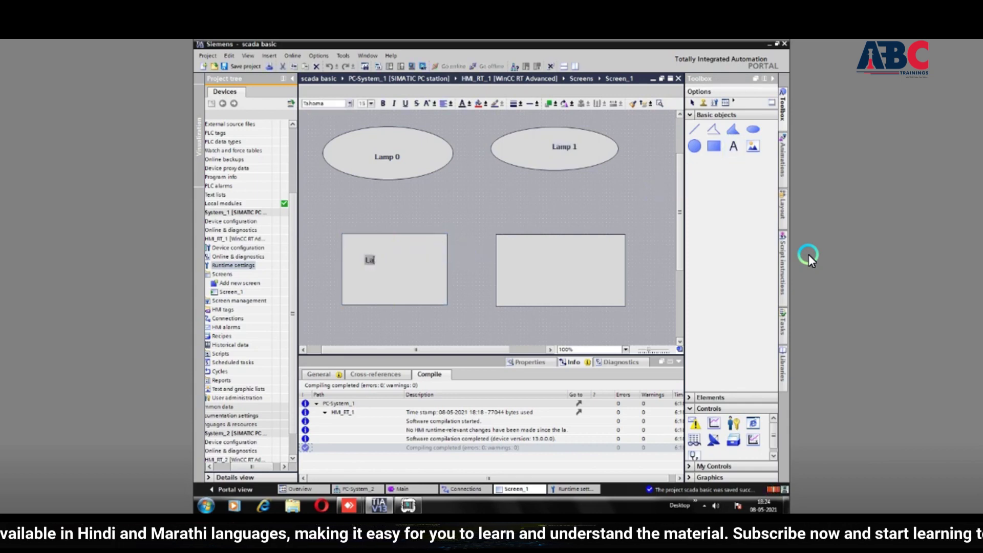
type("mp 2")
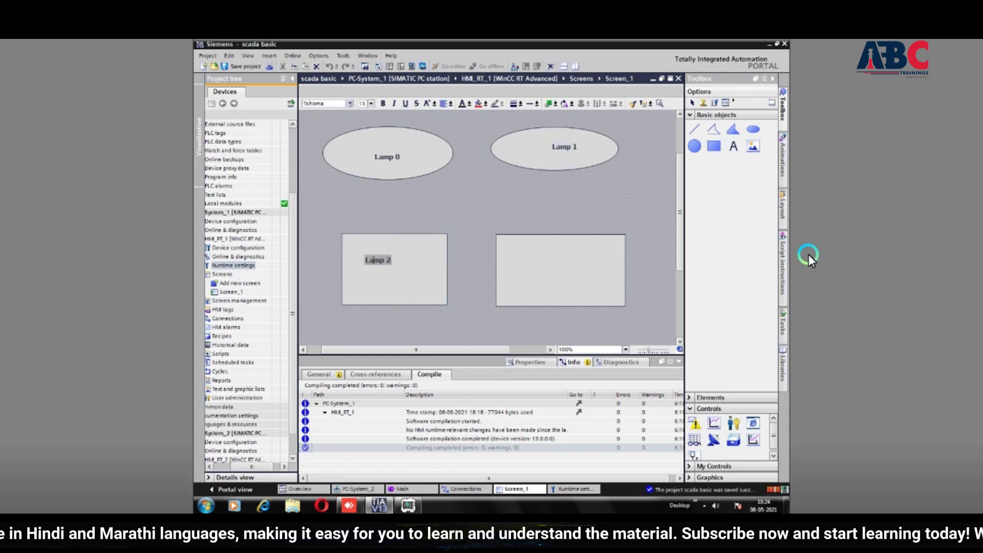
Place a text field in the middle of the right rectangle and enter "Lamp 3" as its text
left_click(520, 277)
left_click_drag(733, 145, 551, 271)
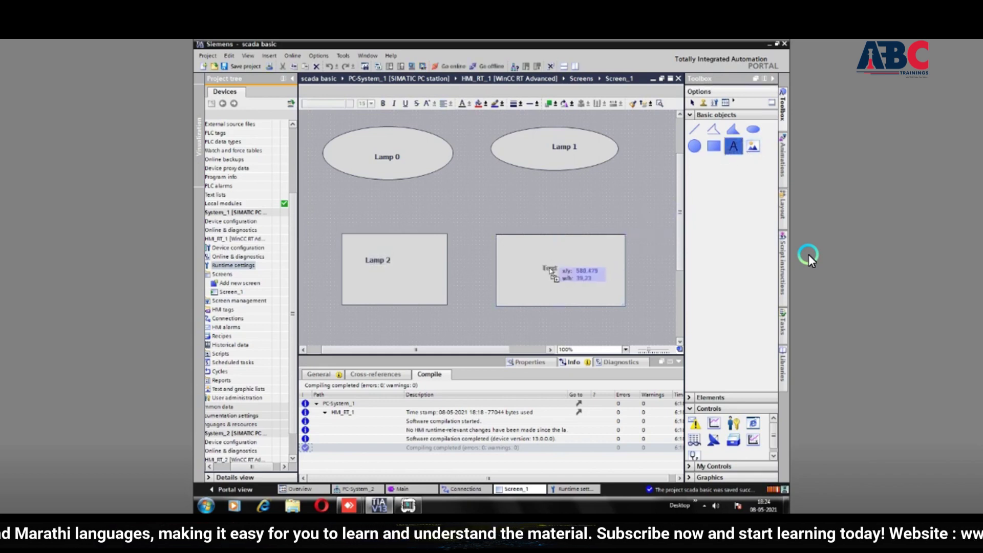
key("BackSpace")
type("La")
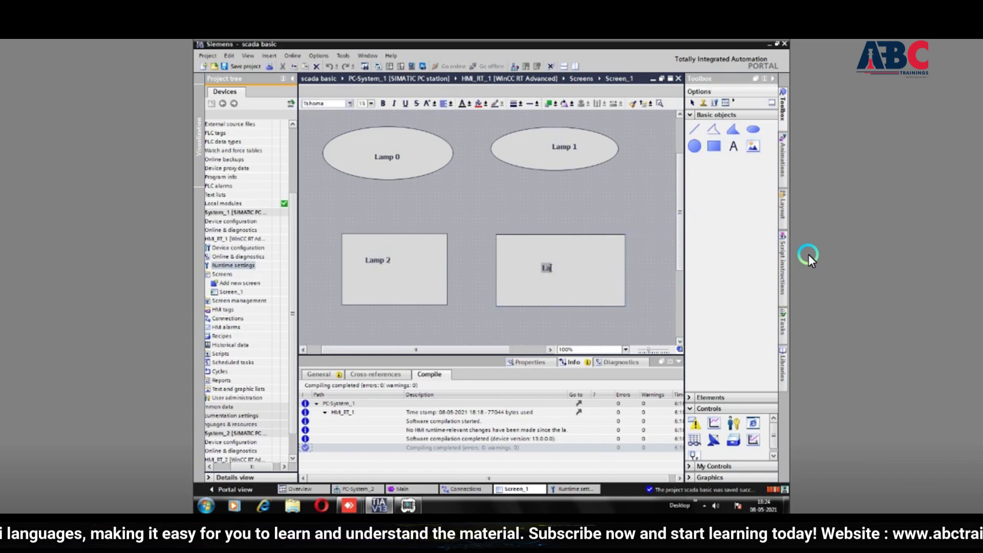
type("mp 3")
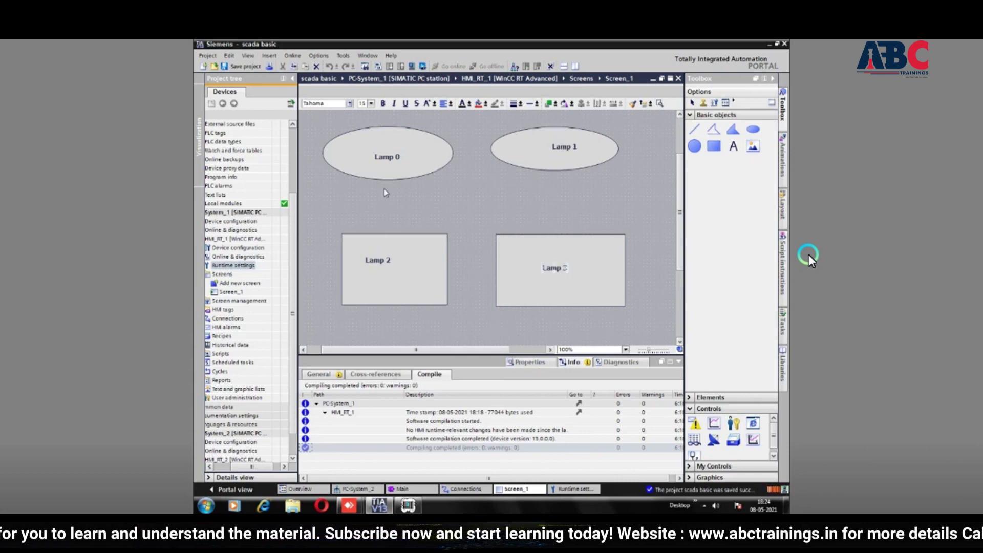
Format the "Lamp 0" label in the left ellipse as italic, underlined and struck through
left_click(399, 164)
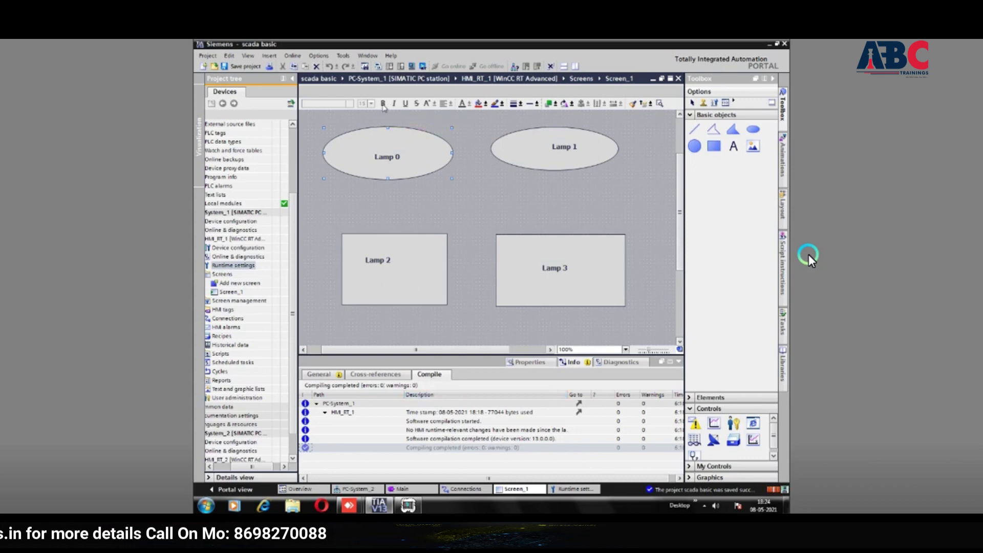
left_click(392, 158)
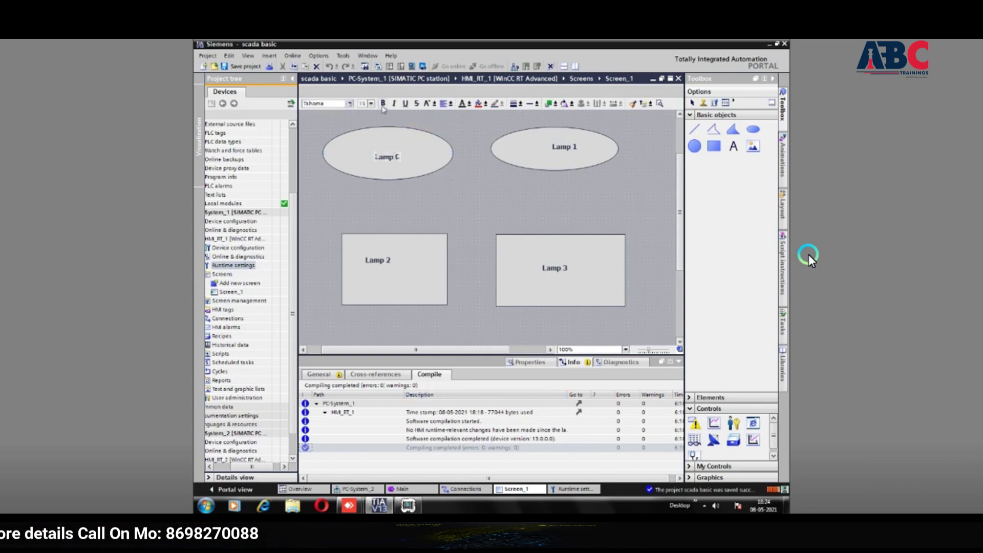
left_click(383, 104)
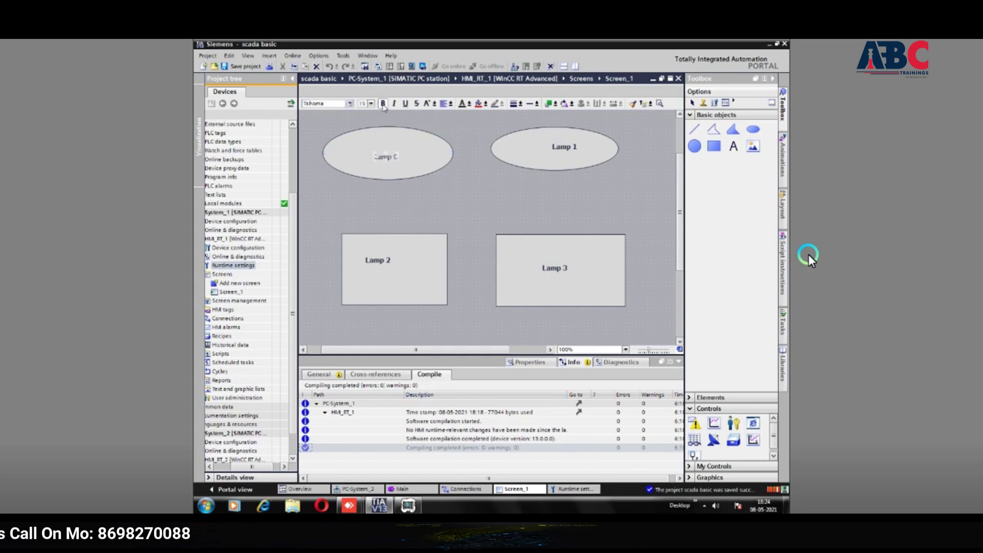
scroll(388, 164, "up", 2)
scroll(390, 179, "down", 2)
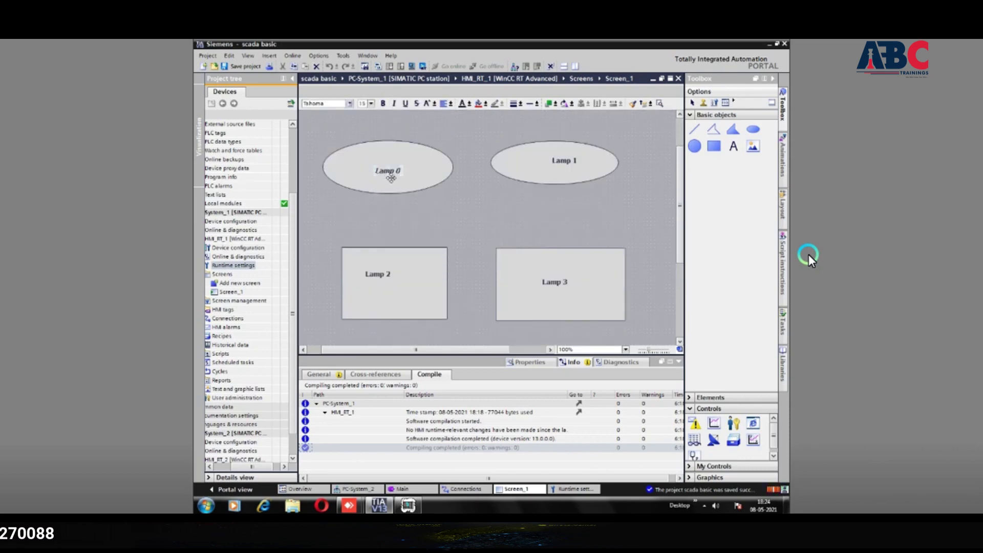
left_click(405, 104)
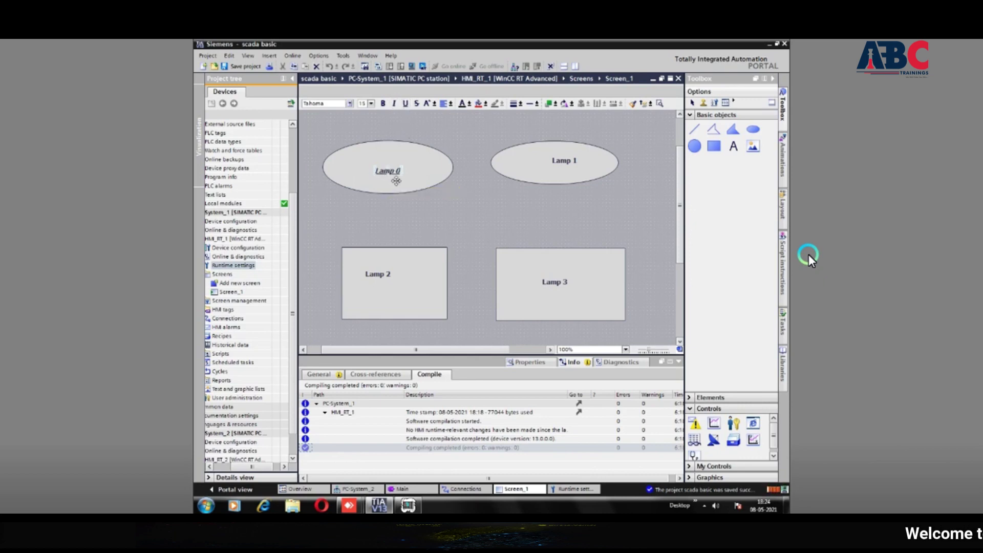
left_click(416, 104)
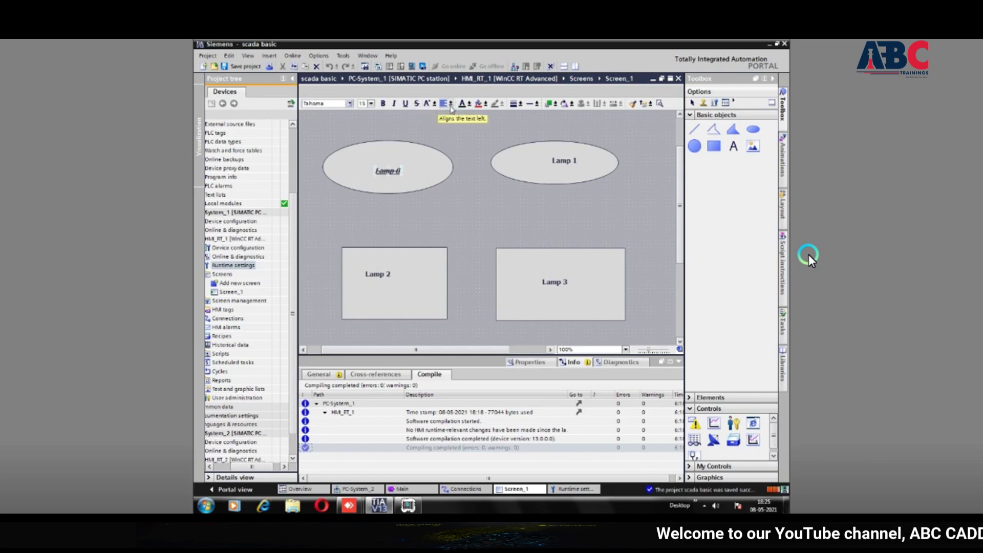
left_click(485, 105)
left_click(487, 126)
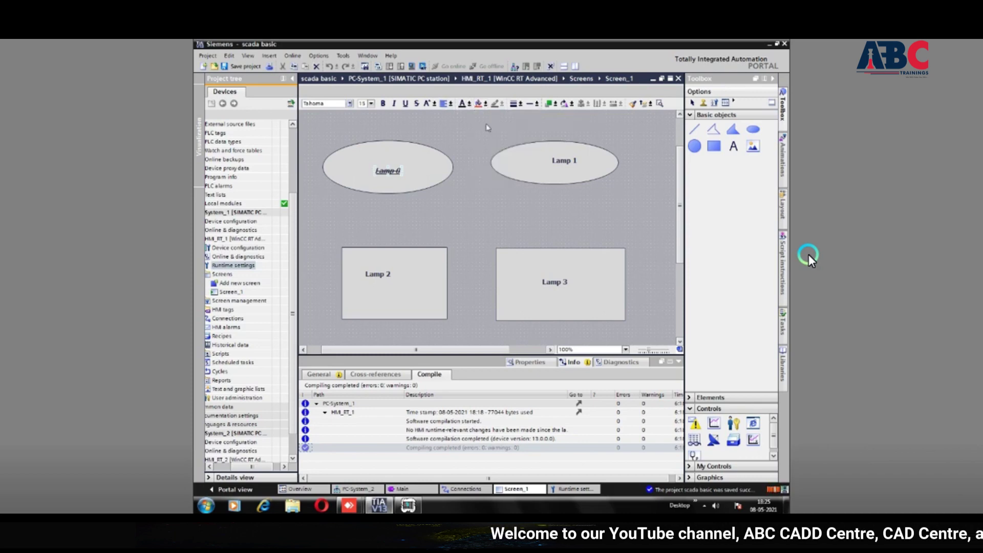
left_click(427, 164)
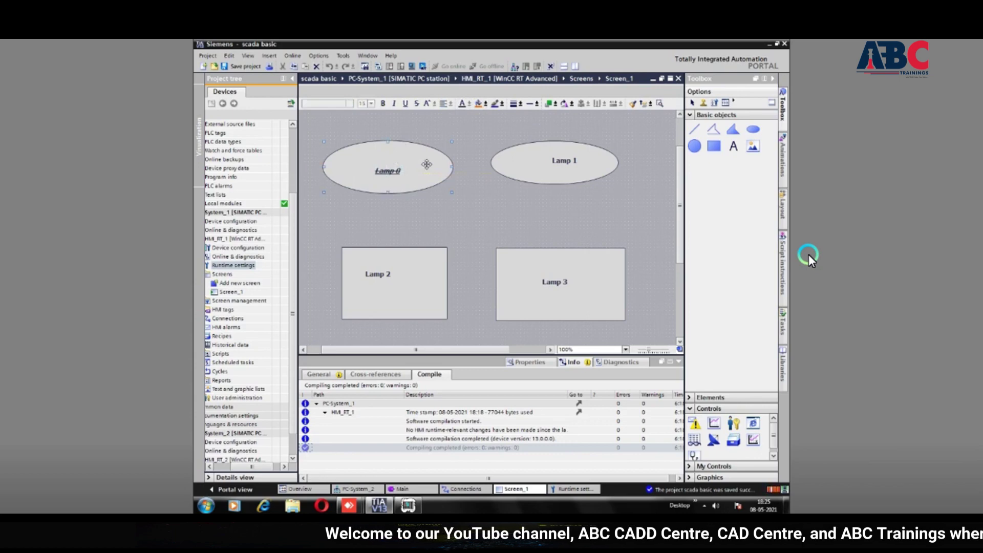